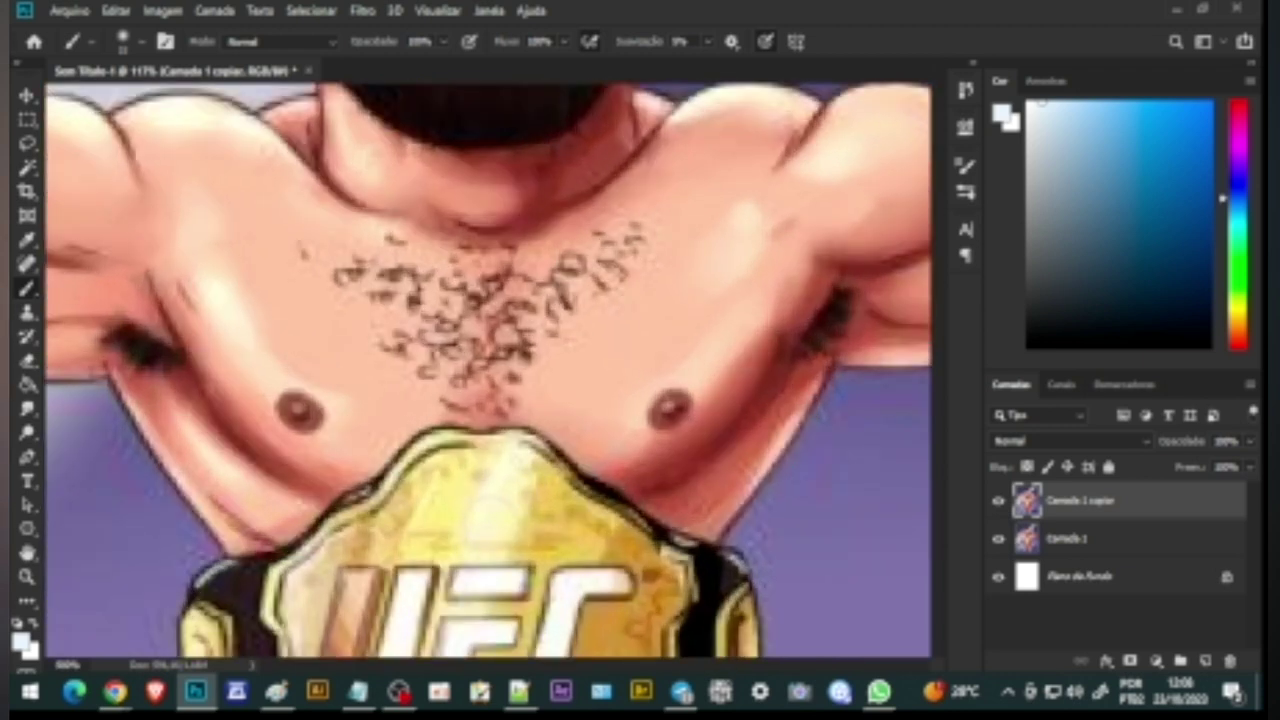
Step: Paint over the pale watermark letters on both red legs of the shorts with reds sampled from the fabric
{"action": "scroll", "coordinate": [497, 333], "scroll_direction": "down", "scroll_amount": 4}
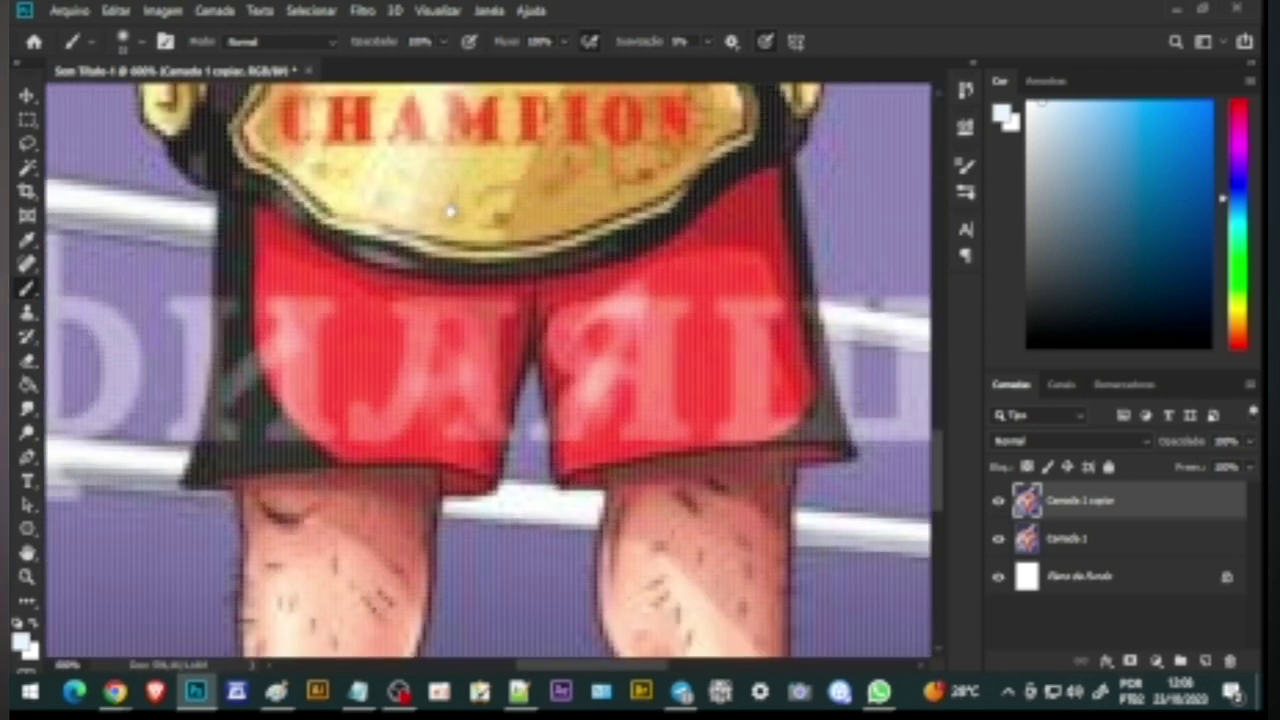
{"action": "left_click", "coordinate": [287, 258], "text": "alt"}
{"action": "mouse_move", "coordinate": [283, 330]}
{"action": "left_mouse_down"}
{"action": "mouse_move", "coordinate": [327, 428]}
{"action": "mouse_move", "coordinate": [315, 320]}
{"action": "left_mouse_up"}
{"action": "mouse_move", "coordinate": [447, 318]}
{"action": "left_mouse_down"}
{"action": "mouse_move", "coordinate": [502, 391]}
{"action": "mouse_move", "coordinate": [486, 429]}
{"action": "mouse_move", "coordinate": [442, 407]}
{"action": "mouse_move", "coordinate": [426, 333]}
{"action": "mouse_move", "coordinate": [439, 357]}
{"action": "mouse_move", "coordinate": [383, 409]}
{"action": "left_mouse_up"}
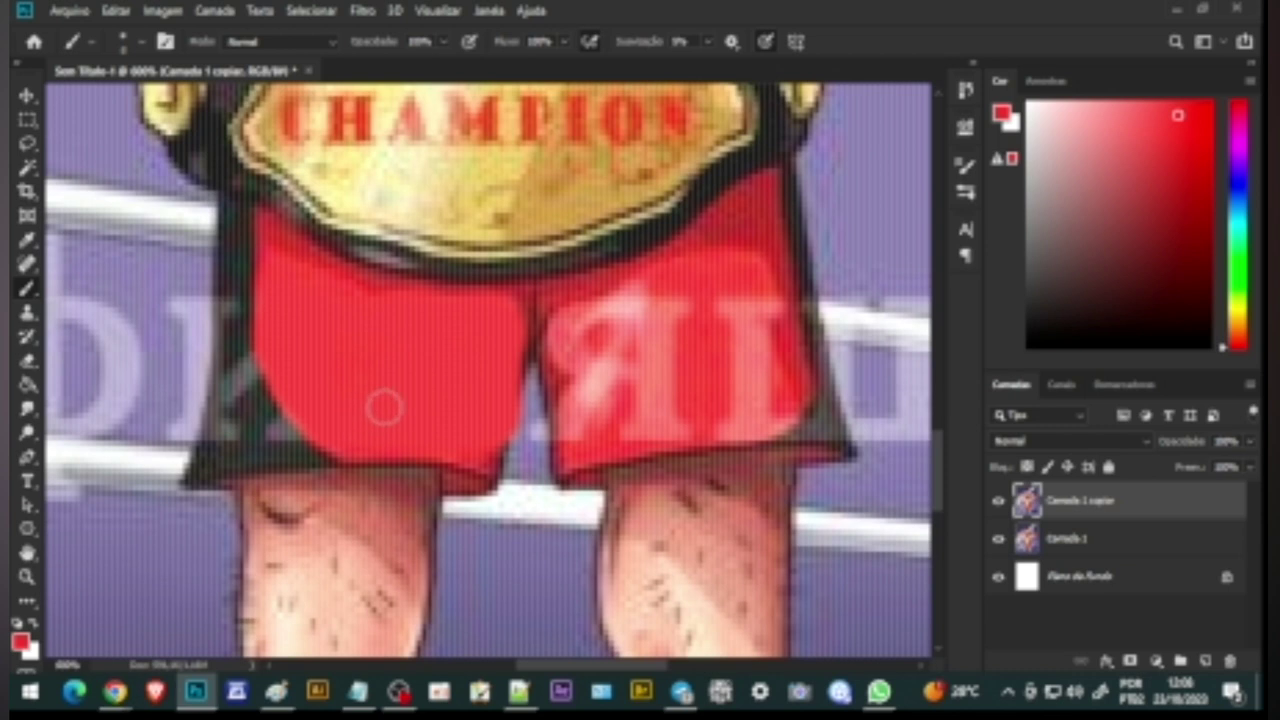
{"action": "left_click", "coordinate": [683, 262], "text": "alt"}
{"action": "mouse_move", "coordinate": [665, 278]}
{"action": "left_mouse_down"}
{"action": "mouse_move", "coordinate": [567, 321]}
{"action": "mouse_move", "coordinate": [579, 433]}
{"action": "mouse_move", "coordinate": [586, 381]}
{"action": "mouse_move", "coordinate": [605, 410]}
{"action": "mouse_move", "coordinate": [680, 413]}
{"action": "mouse_move", "coordinate": [679, 362]}
{"action": "mouse_move", "coordinate": [642, 339]}
{"action": "mouse_move", "coordinate": [660, 395]}
{"action": "left_mouse_up"}
{"action": "mouse_move", "coordinate": [787, 400]}
{"action": "left_mouse_down"}
{"action": "mouse_move", "coordinate": [766, 409]}
{"action": "mouse_move", "coordinate": [766, 300]}
{"action": "mouse_move", "coordinate": [737, 388]}
{"action": "left_mouse_up"}
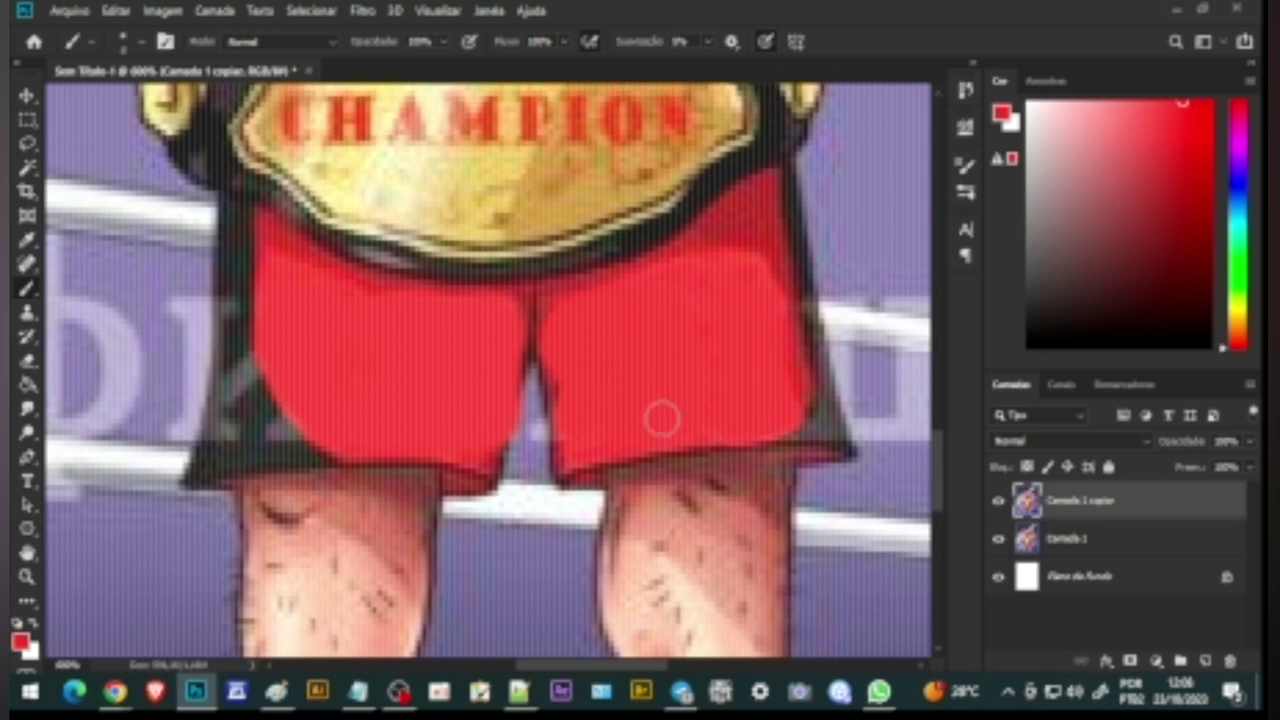
Step: Cover the watermark remnants on the shorts' dark side panels with black sampled from the panel
{"action": "left_click", "coordinate": [238, 240], "text": "alt"}
{"action": "mouse_move", "coordinate": [231, 283]}
{"action": "left_mouse_down"}
{"action": "mouse_move", "coordinate": [221, 434]}
{"action": "mouse_move", "coordinate": [252, 450]}
{"action": "mouse_move", "coordinate": [275, 427]}
{"action": "mouse_move", "coordinate": [283, 442]}
{"action": "mouse_move", "coordinate": [241, 364]}
{"action": "mouse_move", "coordinate": [269, 369]}
{"action": "mouse_move", "coordinate": [206, 460]}
{"action": "left_mouse_up"}
{"action": "mouse_move", "coordinate": [818, 348]}
{"action": "left_mouse_down"}
{"action": "mouse_move", "coordinate": [820, 426]}
{"action": "mouse_move", "coordinate": [840, 437]}
{"action": "left_mouse_up"}
Step: Paint out the watermark between the ropes left of the shorts with sampled purple, and retouch the lower rope with its sampled light grey
{"action": "left_click_drag", "start_coordinate": [352, 397], "coordinate": [667, 378]}
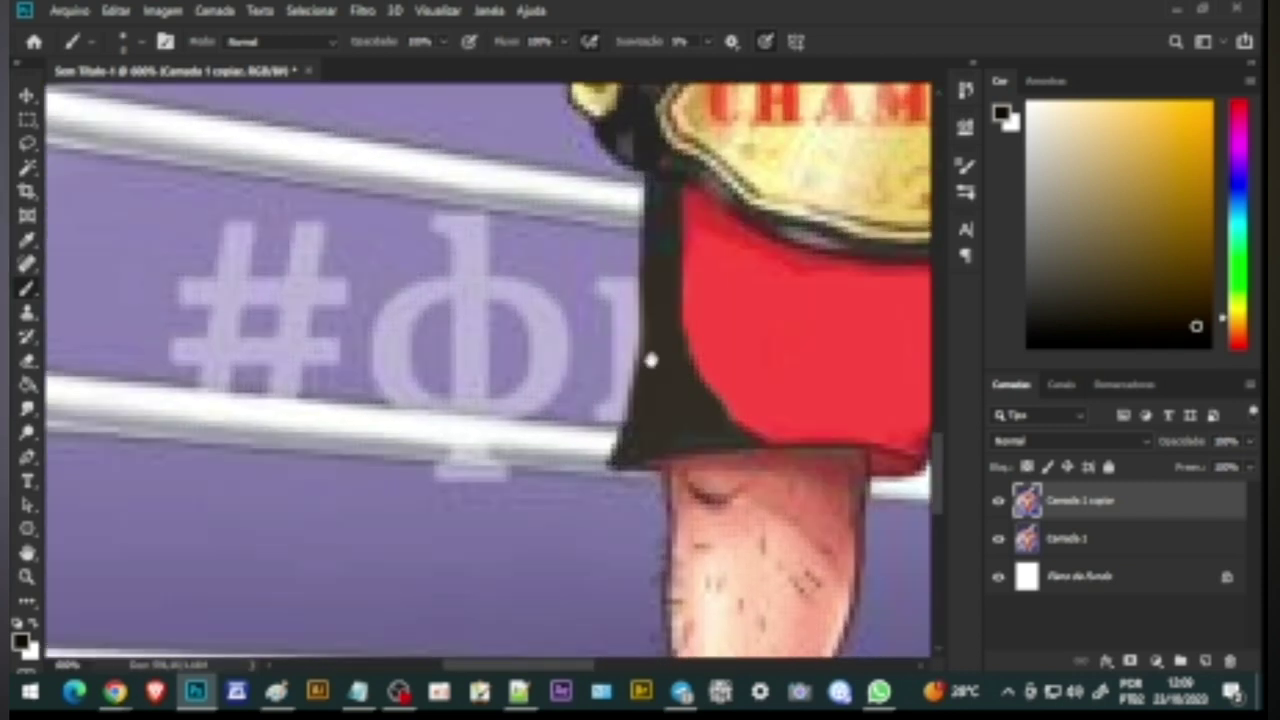
{"action": "left_click", "coordinate": [603, 283], "text": "alt"}
{"action": "mouse_move", "coordinate": [603, 283]}
{"action": "left_mouse_down"}
{"action": "mouse_move", "coordinate": [606, 410]}
{"action": "mouse_move", "coordinate": [524, 378]}
{"action": "mouse_move", "coordinate": [523, 327]}
{"action": "mouse_move", "coordinate": [488, 319]}
{"action": "mouse_move", "coordinate": [452, 262]}
{"action": "mouse_move", "coordinate": [443, 234]}
{"action": "mouse_move", "coordinate": [465, 232]}
{"action": "mouse_move", "coordinate": [468, 253]}
{"action": "mouse_move", "coordinate": [383, 345]}
{"action": "mouse_move", "coordinate": [388, 357]}
{"action": "mouse_move", "coordinate": [445, 388]}
{"action": "mouse_move", "coordinate": [535, 398]}
{"action": "mouse_move", "coordinate": [507, 392]}
{"action": "mouse_move", "coordinate": [484, 311]}
{"action": "mouse_move", "coordinate": [344, 269]}
{"action": "mouse_move", "coordinate": [315, 223]}
{"action": "mouse_move", "coordinate": [170, 277]}
{"action": "mouse_move", "coordinate": [216, 264]}
{"action": "mouse_move", "coordinate": [228, 294]}
{"action": "mouse_move", "coordinate": [214, 298]}
{"action": "mouse_move", "coordinate": [291, 326]}
{"action": "mouse_move", "coordinate": [286, 340]}
{"action": "mouse_move", "coordinate": [177, 357]}
{"action": "mouse_move", "coordinate": [280, 373]}
{"action": "left_mouse_up"}
{"action": "mouse_move", "coordinate": [480, 488]}
{"action": "left_mouse_down"}
{"action": "mouse_move", "coordinate": [568, 519]}
{"action": "mouse_move", "coordinate": [437, 486]}
{"action": "mouse_move", "coordinate": [551, 481]}
{"action": "left_mouse_up"}
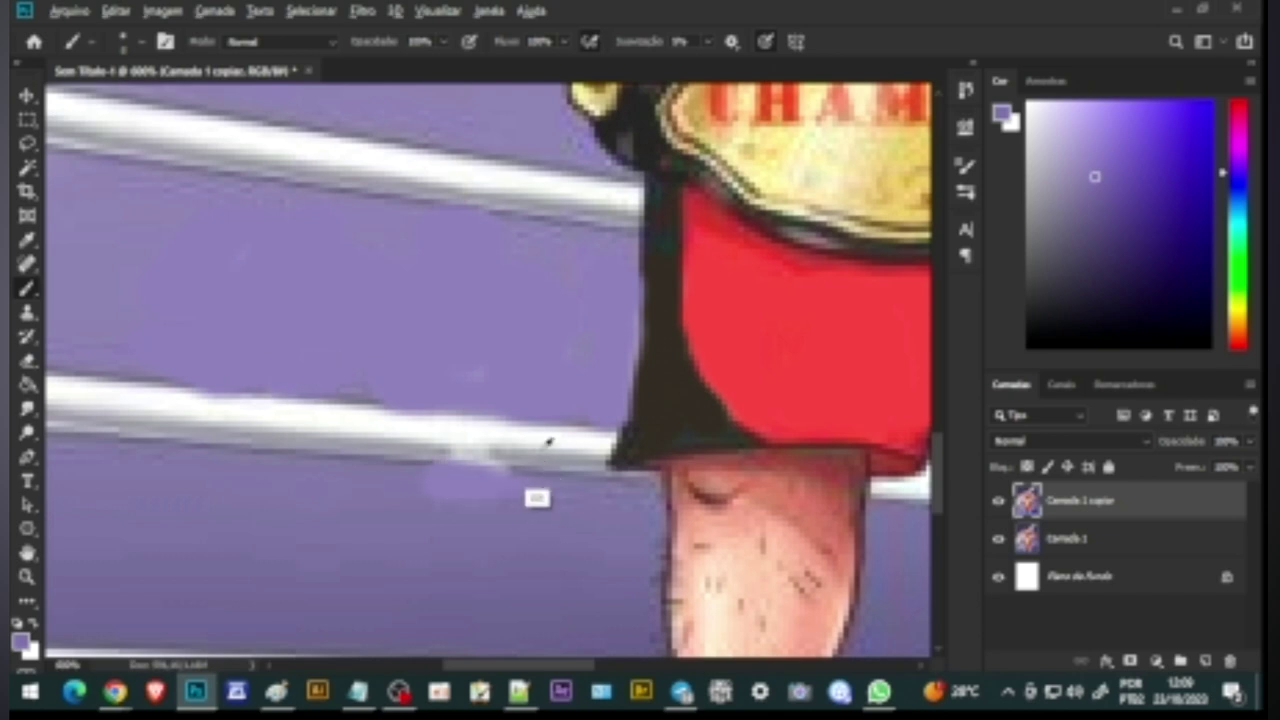
{"action": "left_click", "coordinate": [537, 457], "text": "alt"}
{"action": "left_click_drag", "start_coordinate": [510, 442], "coordinate": [445, 455]}
Step: Paint out the watermark letters between the shorts and the blue corner post with sampled background purple
{"action": "key", "text": "ctrl+0"}
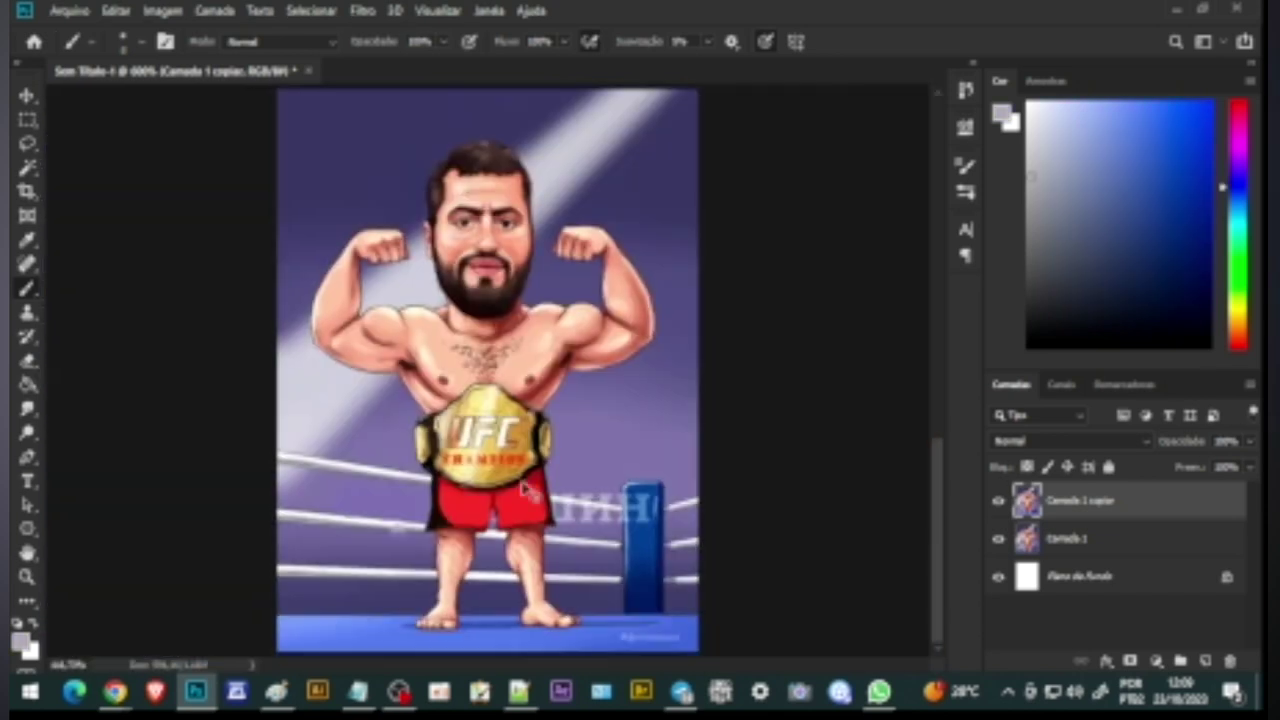
{"action": "scroll", "coordinate": [530, 490], "scroll_direction": "up", "scroll_amount": 6}
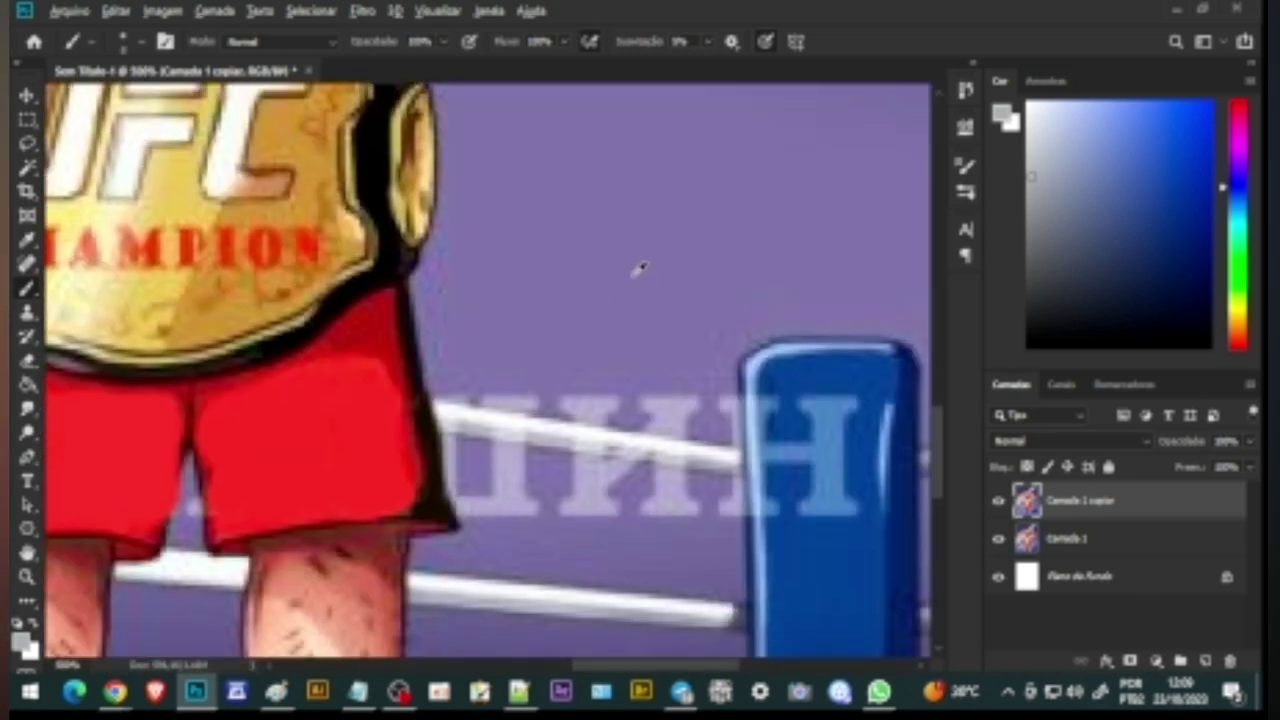
{"action": "left_click", "coordinate": [632, 272], "text": "alt"}
{"action": "mouse_move", "coordinate": [467, 392]}
{"action": "left_mouse_down"}
{"action": "mouse_move", "coordinate": [491, 380]}
{"action": "mouse_move", "coordinate": [480, 391]}
{"action": "mouse_move", "coordinate": [726, 416]}
{"action": "mouse_move", "coordinate": [715, 482]}
{"action": "mouse_move", "coordinate": [673, 498]}
{"action": "mouse_move", "coordinate": [669, 484]}
{"action": "mouse_move", "coordinate": [726, 494]}
{"action": "mouse_move", "coordinate": [574, 503]}
{"action": "mouse_move", "coordinate": [583, 477]}
{"action": "mouse_move", "coordinate": [509, 517]}
{"action": "mouse_move", "coordinate": [500, 451]}
{"action": "mouse_move", "coordinate": [457, 457]}
{"action": "mouse_move", "coordinate": [474, 506]}
{"action": "mouse_move", "coordinate": [642, 516]}
{"action": "left_mouse_up"}
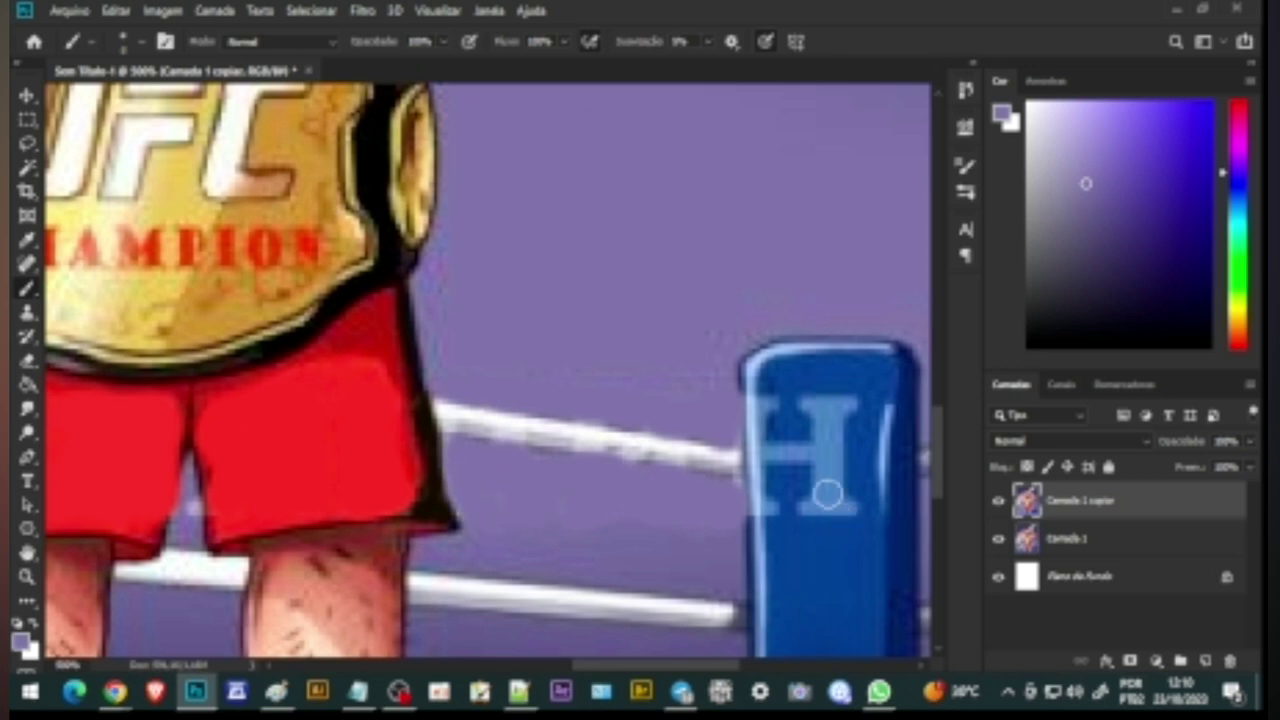
Step: Cover the remaining letter on the corner post and the signature on the ring floor with blues sampled from each area
{"action": "left_click", "coordinate": [846, 400], "text": "alt"}
{"action": "mouse_move", "coordinate": [846, 405]}
{"action": "left_mouse_down"}
{"action": "mouse_move", "coordinate": [773, 431]}
{"action": "mouse_move", "coordinate": [787, 512]}
{"action": "mouse_move", "coordinate": [797, 463]}
{"action": "mouse_move", "coordinate": [836, 460]}
{"action": "mouse_move", "coordinate": [840, 517]}
{"action": "mouse_move", "coordinate": [885, 430]}
{"action": "left_mouse_up"}
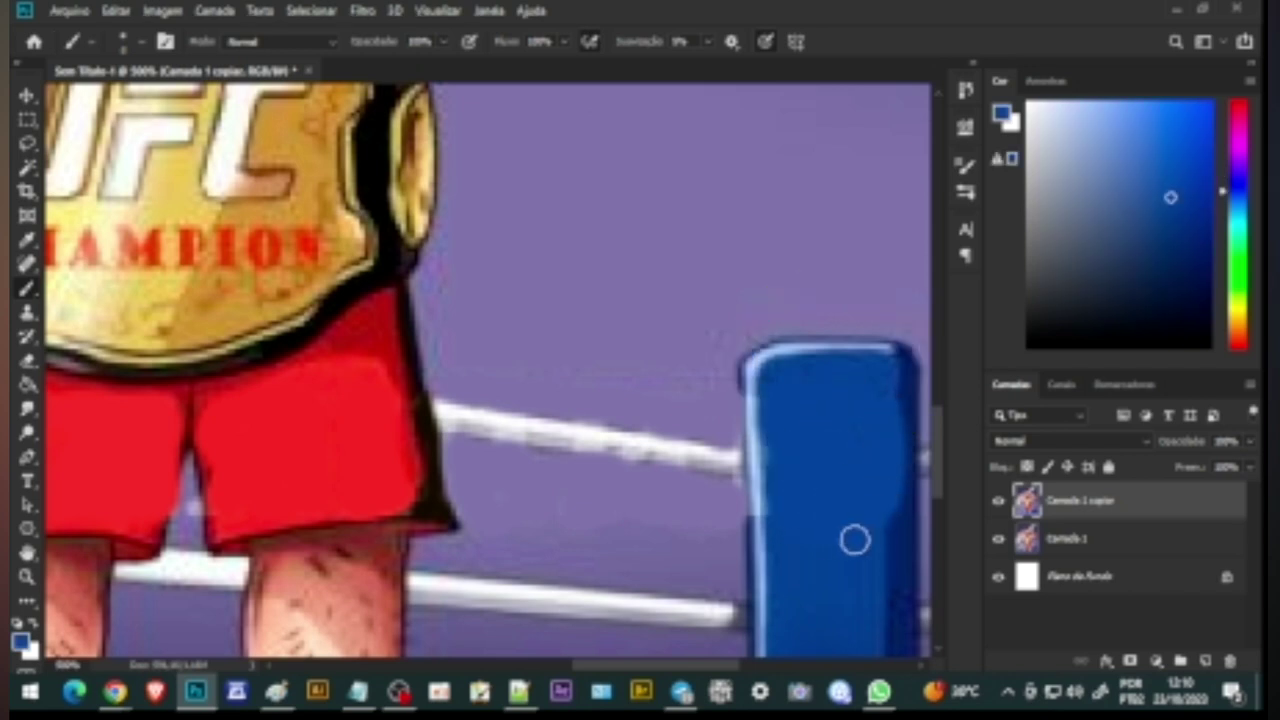
{"action": "key", "text": "ctrl+0"}
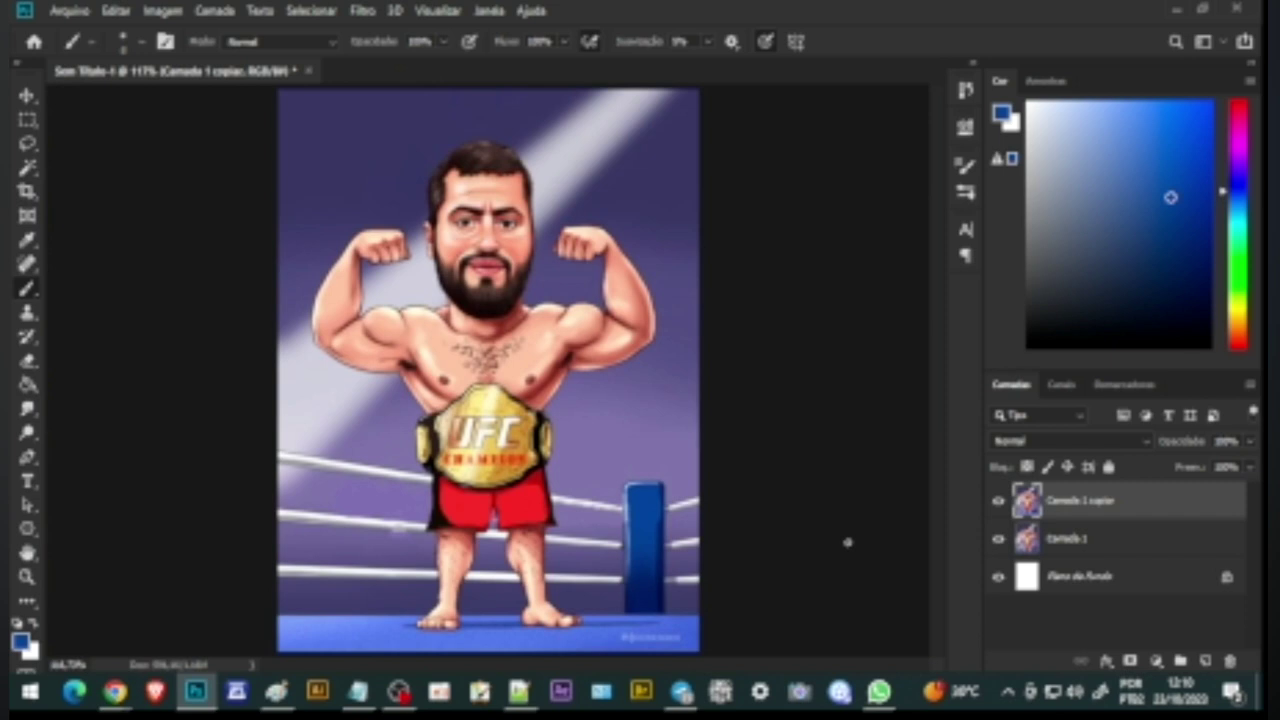
{"action": "left_click", "coordinate": [620, 638], "text": "alt"}
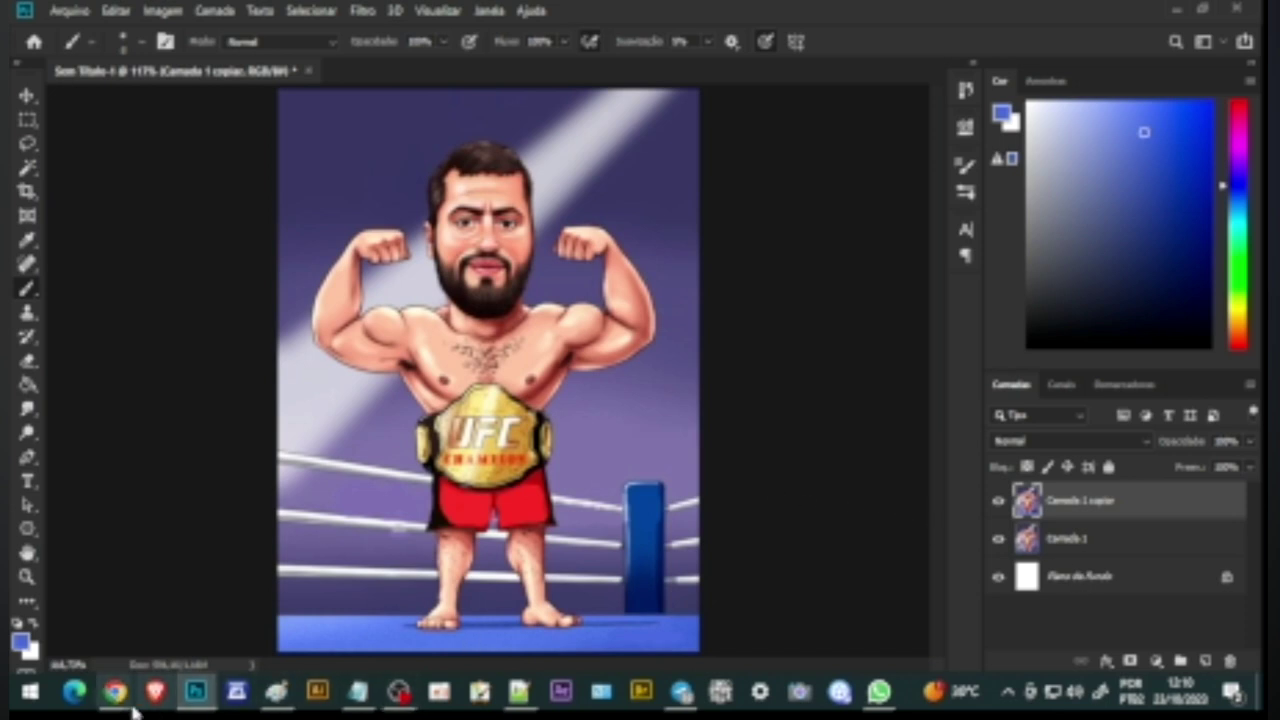
Step: Copy the man's portrait photo from the Temp chat in Telegram and paste it as a new layer in the Photoshop caricature document
{"action": "left_click", "coordinate": [680, 690]}
{"action": "right_click", "coordinate": [622, 398]}
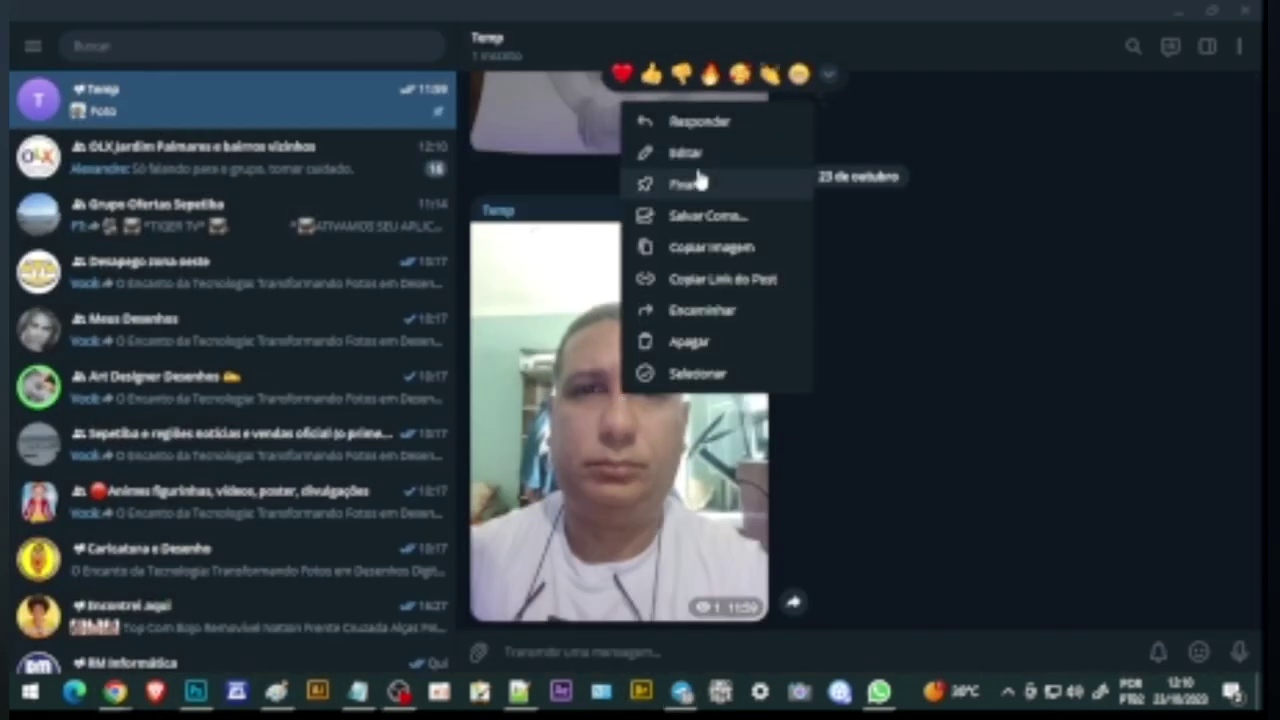
{"action": "left_click", "coordinate": [691, 247]}
{"action": "left_click", "coordinate": [1170, 10]}
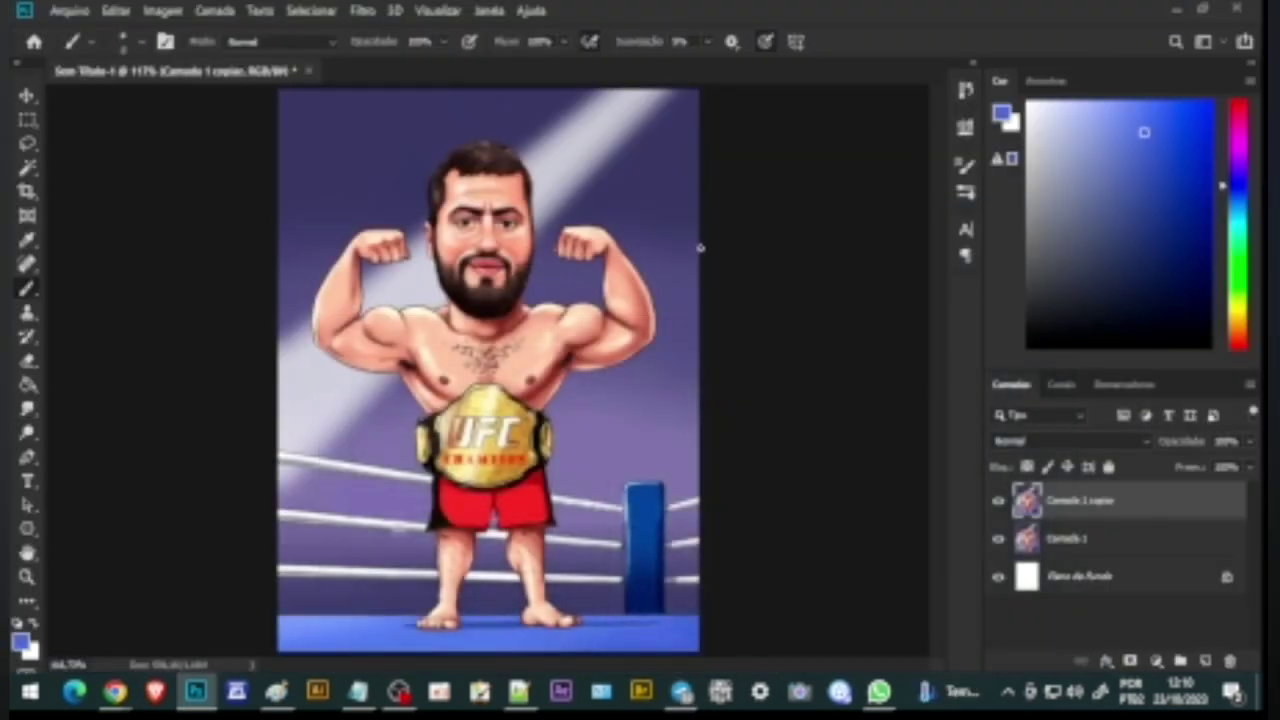
{"action": "key", "text": "ctrl+v"}
{"action": "key", "text": "ctrl+b"}
{"action": "left_click", "coordinate": [803, 196]}
Step: Scale the pasted portrait down to about the canvas width and place it centred over the caricature
{"action": "key", "text": "ctrl+t"}
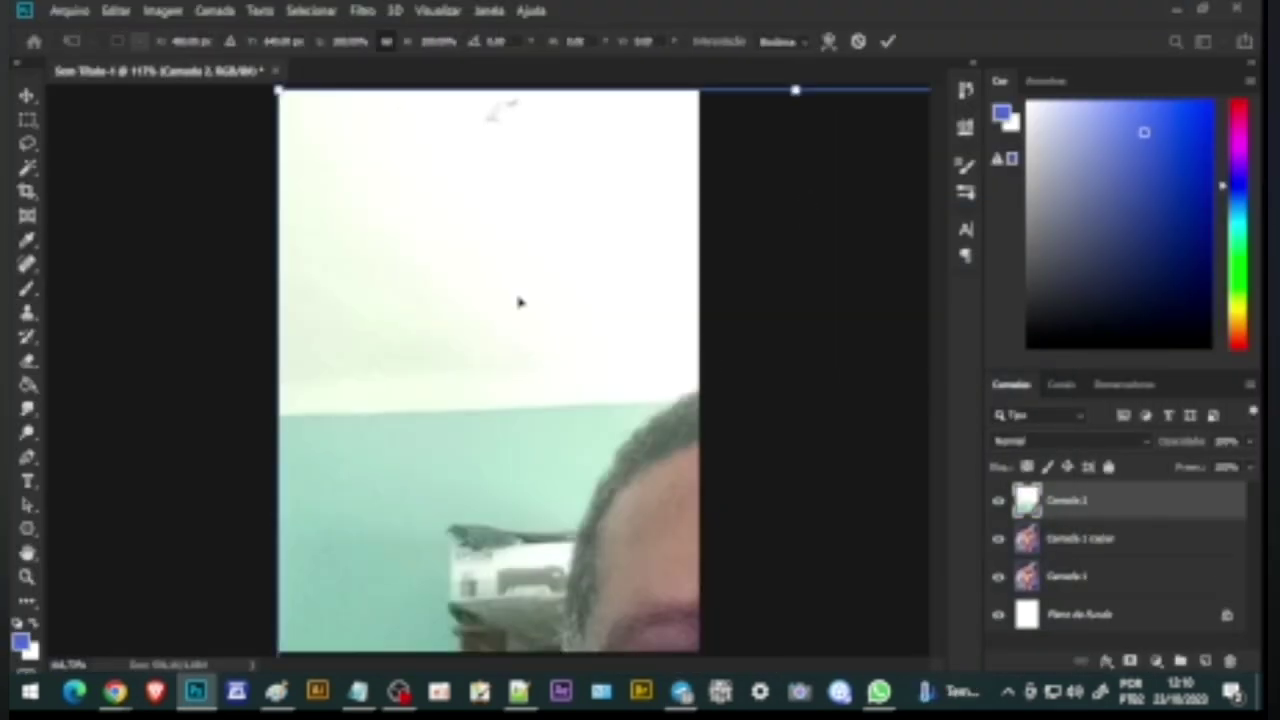
{"action": "left_click_drag", "start_coordinate": [424, 281], "coordinate": [335, 195]}
{"action": "left_click_drag", "start_coordinate": [683, 214], "coordinate": [576, 291]}
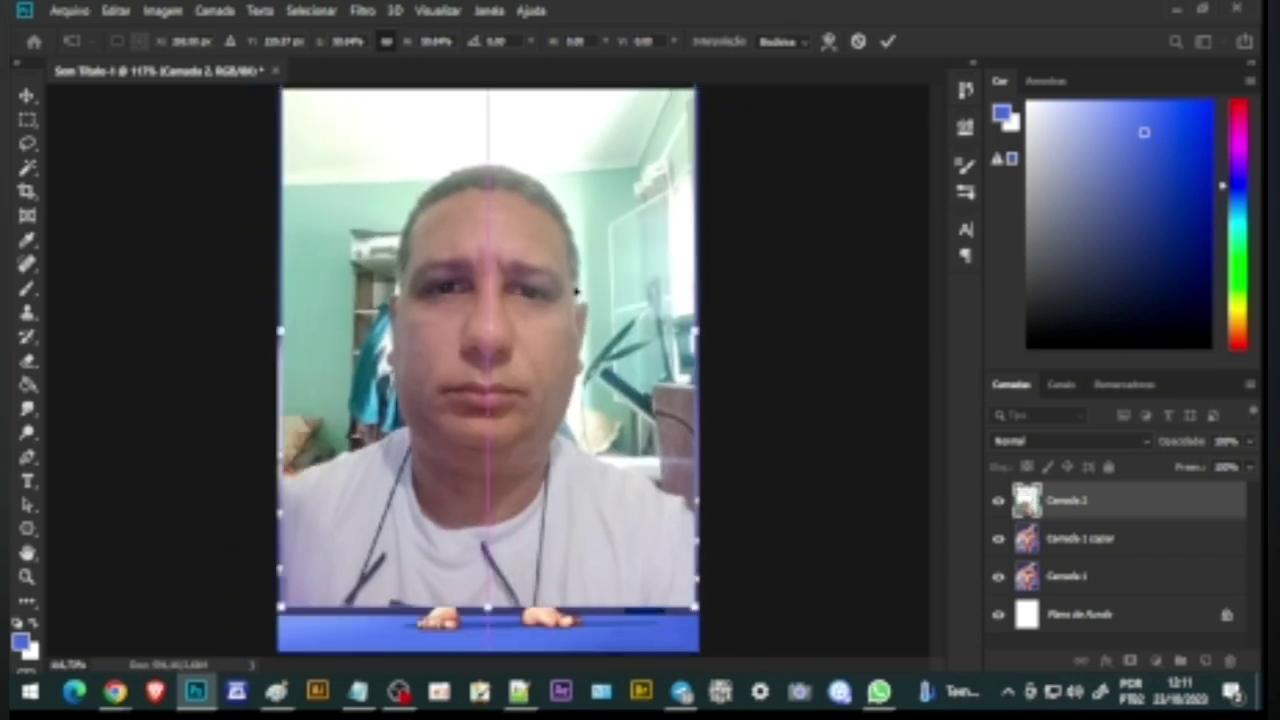
{"action": "key", "text": "Return"}
Step: Start a Pen tool path at the top of the ear on the image's left side and trace down to its lobe
{"action": "left_click", "coordinate": [29, 460]}
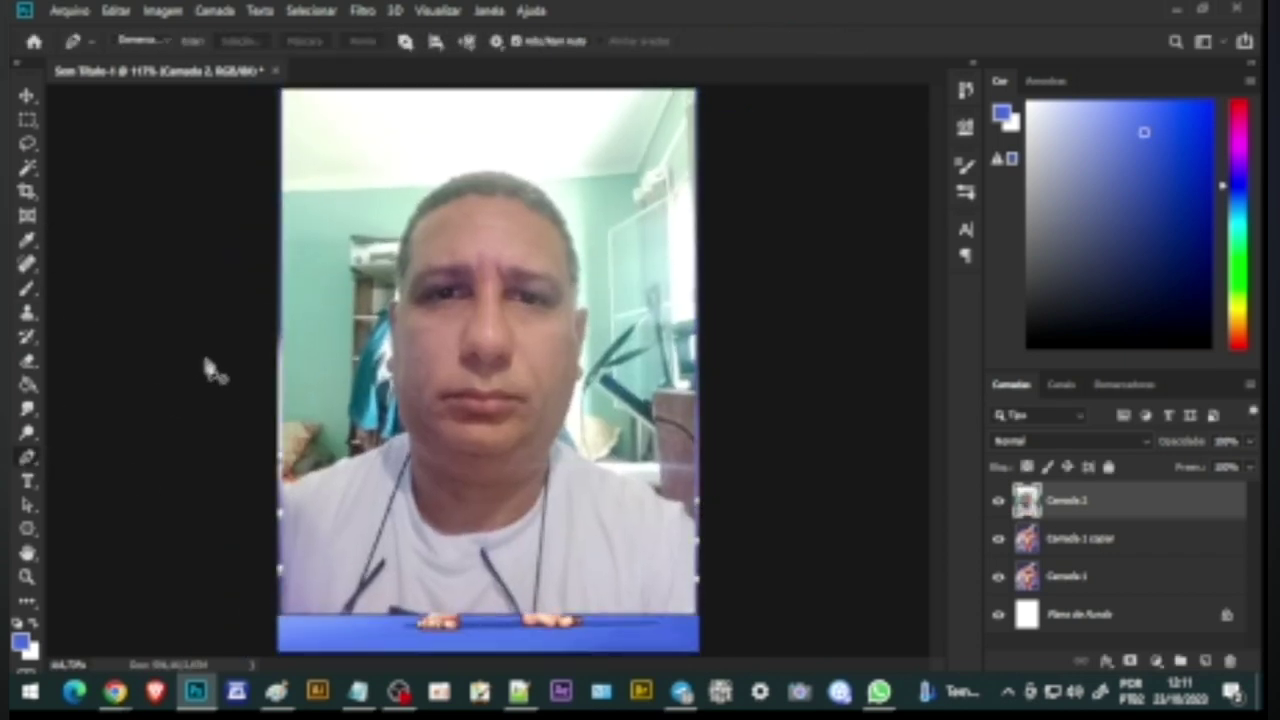
{"action": "key", "text": "ctrl+plus"}
{"action": "key", "text": "ctrl+plus"}
{"action": "key", "text": "ctrl+plus"}
{"action": "key", "text": "ctrl+plus"}
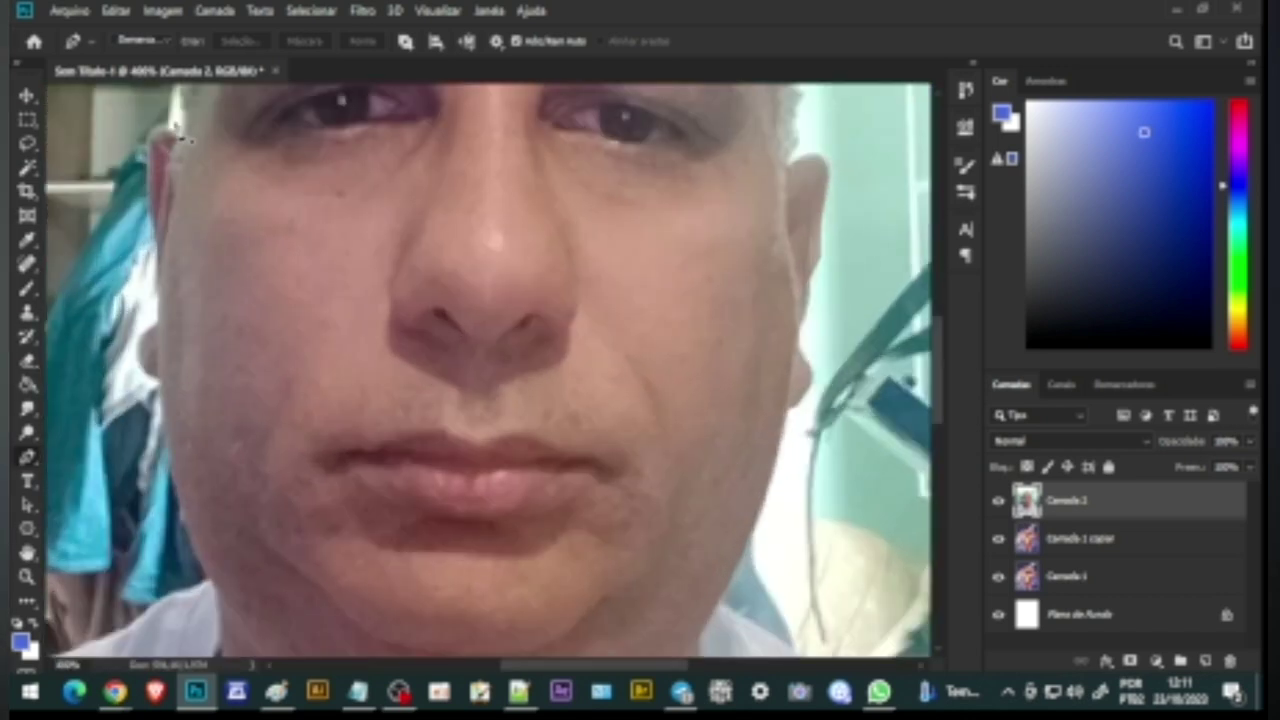
{"action": "left_click", "coordinate": [176, 122]}
{"action": "left_click", "coordinate": [154, 313]}
{"action": "left_click", "coordinate": [153, 386]}
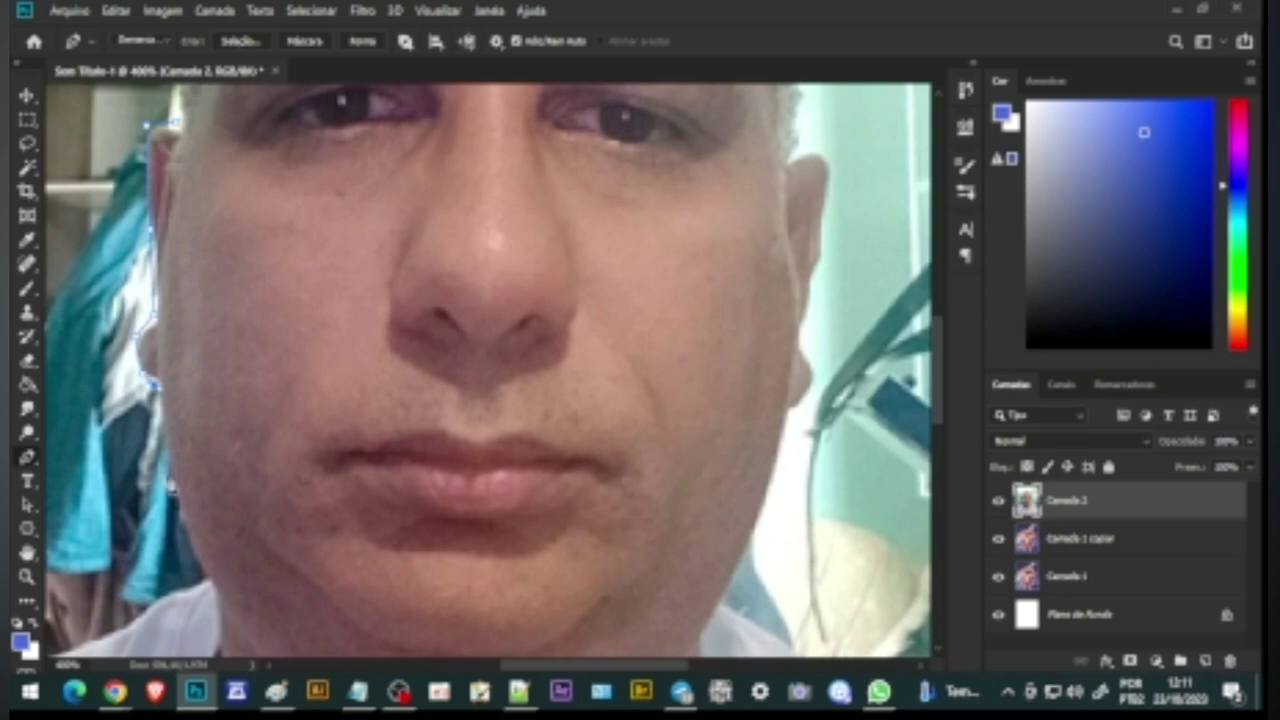
Step: Continue the path down the jaw, in a smooth curve across the neck below the chin, and up to the opposite earlobe
{"action": "scroll", "coordinate": [486, 294], "scroll_direction": "down", "scroll_amount": 5}
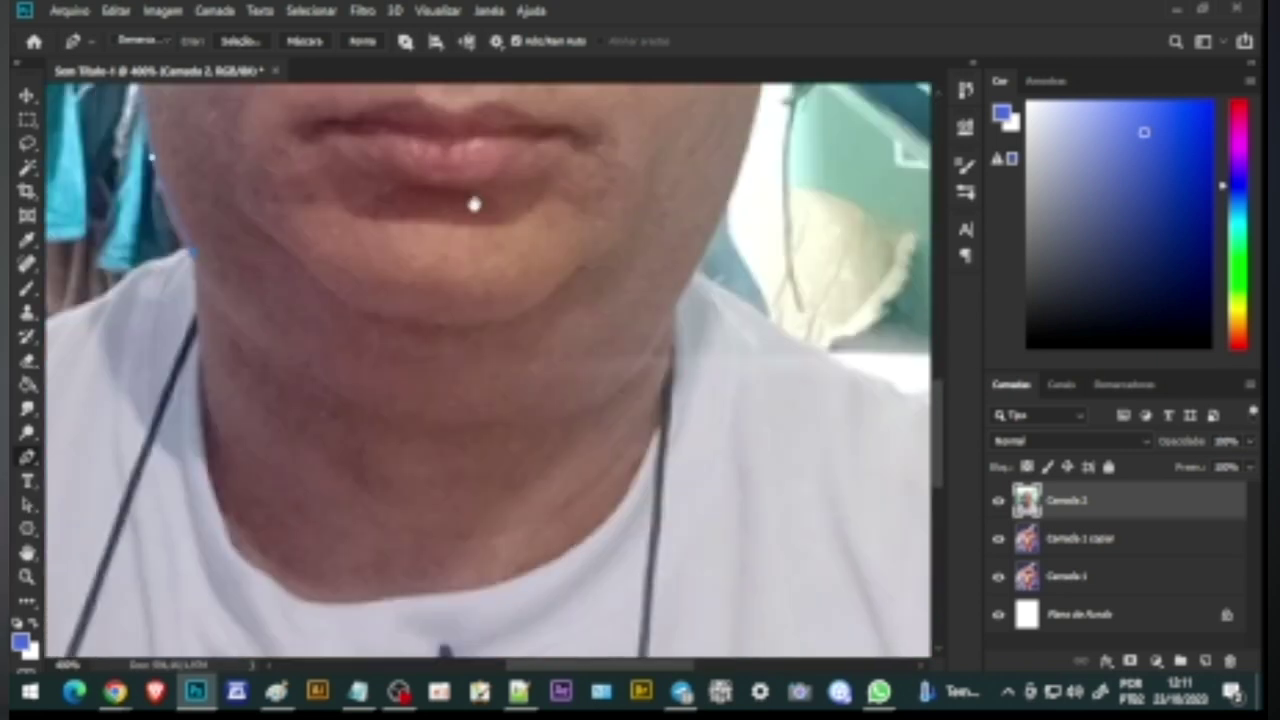
{"action": "left_click_drag", "start_coordinate": [466, 435], "coordinate": [655, 423]}
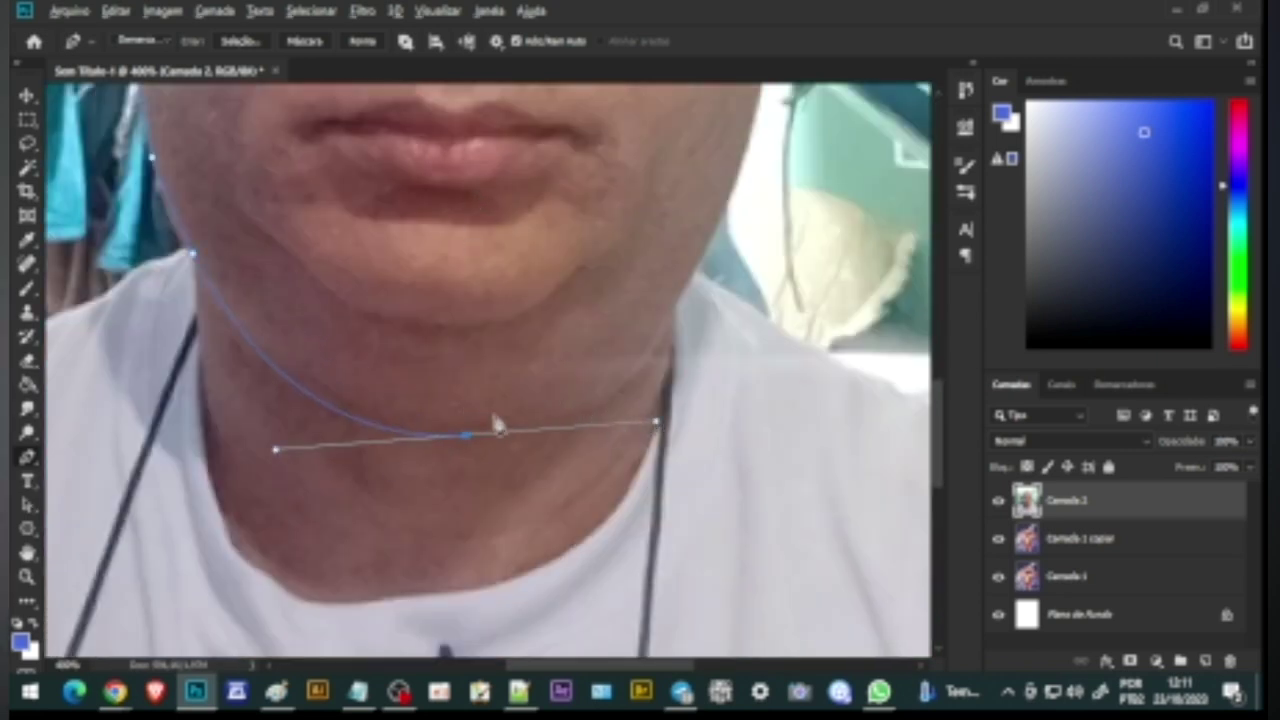
{"action": "left_click_drag", "start_coordinate": [665, 328], "coordinate": [707, 241]}
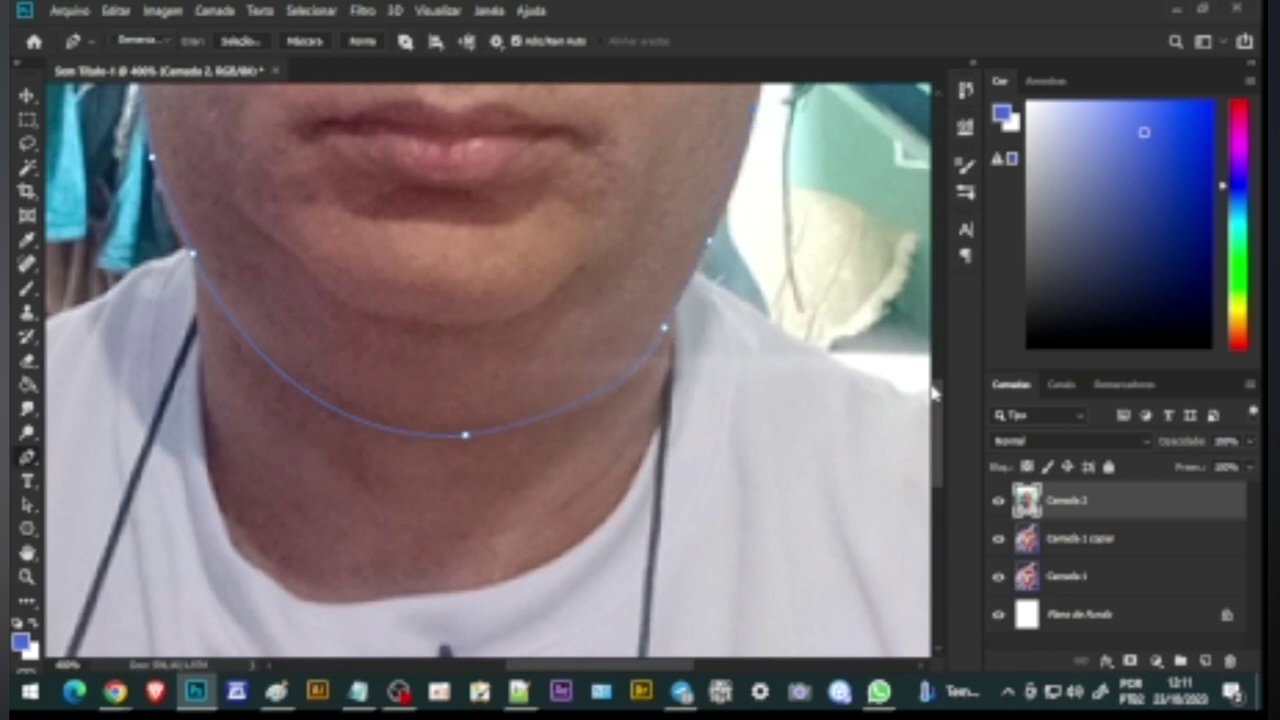
{"action": "scroll", "coordinate": [765, 300], "scroll_direction": "up", "scroll_amount": 10}
{"action": "scroll", "coordinate": [770, 452], "scroll_direction": "down", "scroll_amount": 7}
{"action": "scroll", "coordinate": [770, 452], "scroll_direction": "down", "scroll_amount": 1}
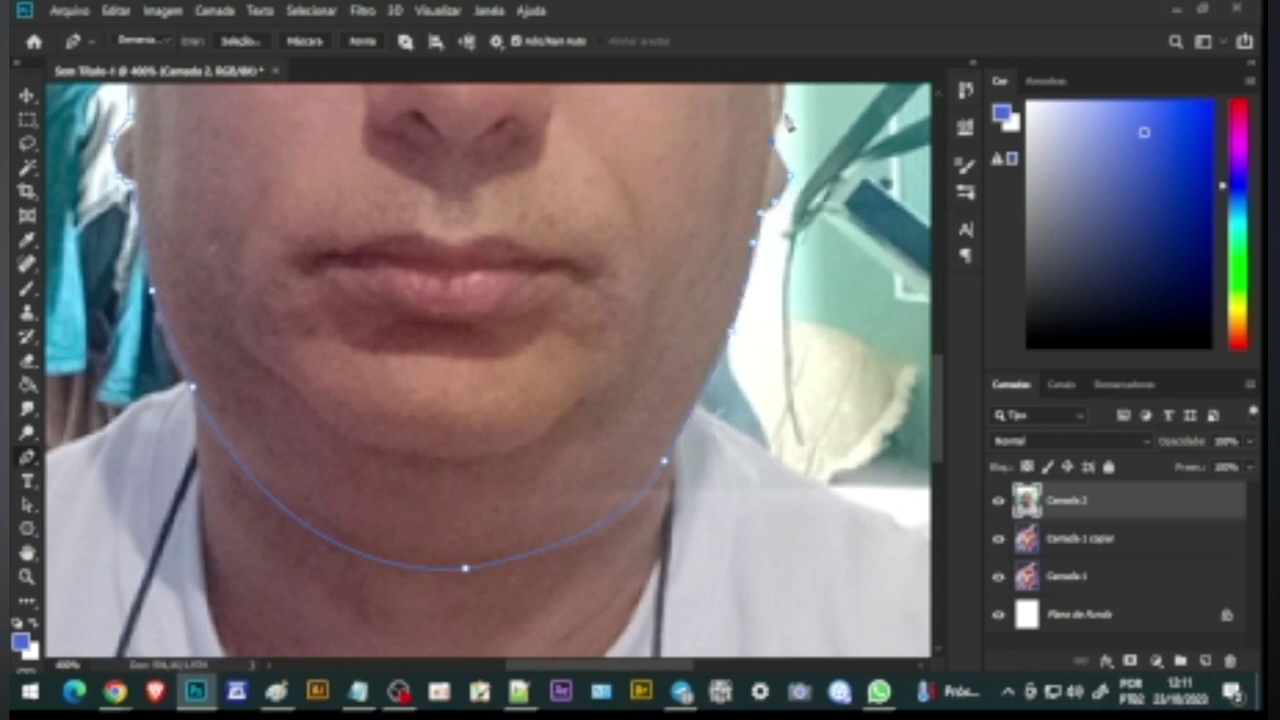
Step: Trace the path around the second ear, up the temple, over the hair and down to the first ear
{"action": "scroll", "coordinate": [937, 381], "scroll_direction": "up", "scroll_amount": 8}
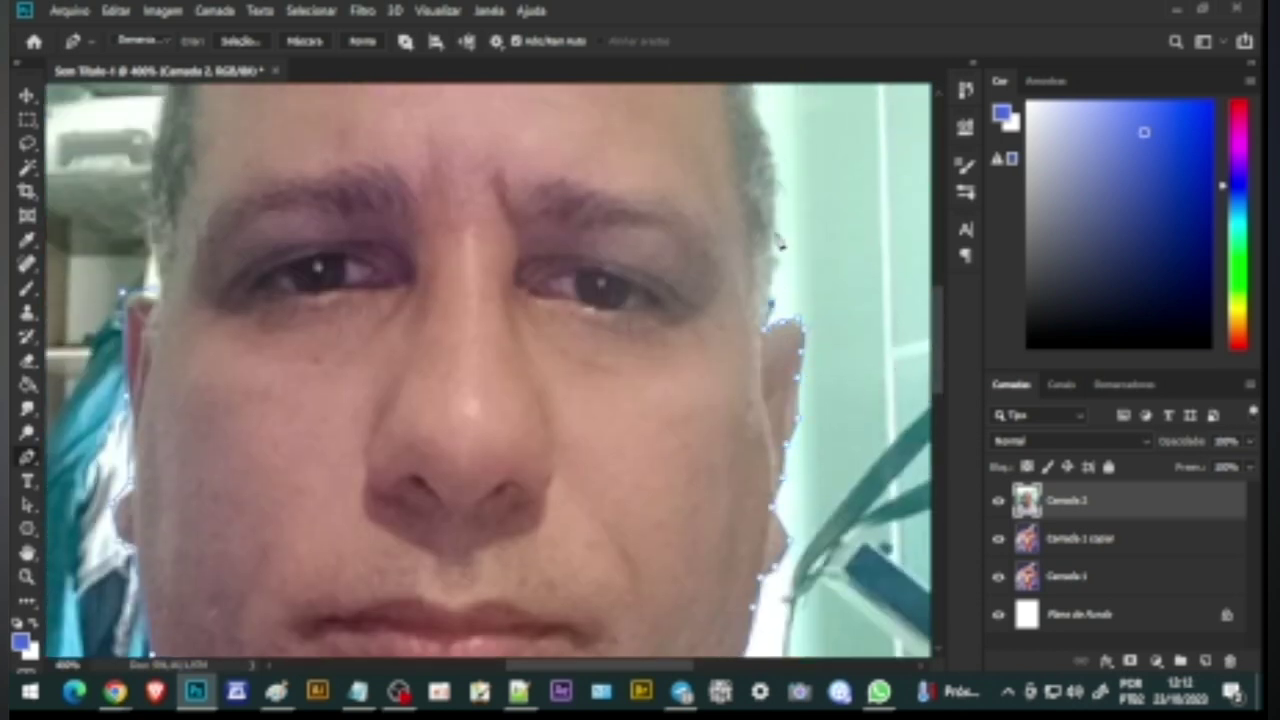
{"action": "scroll", "coordinate": [935, 340], "scroll_direction": "up", "scroll_amount": 11}
{"action": "scroll", "coordinate": [806, 363], "scroll_direction": "down", "scroll_amount": 4}
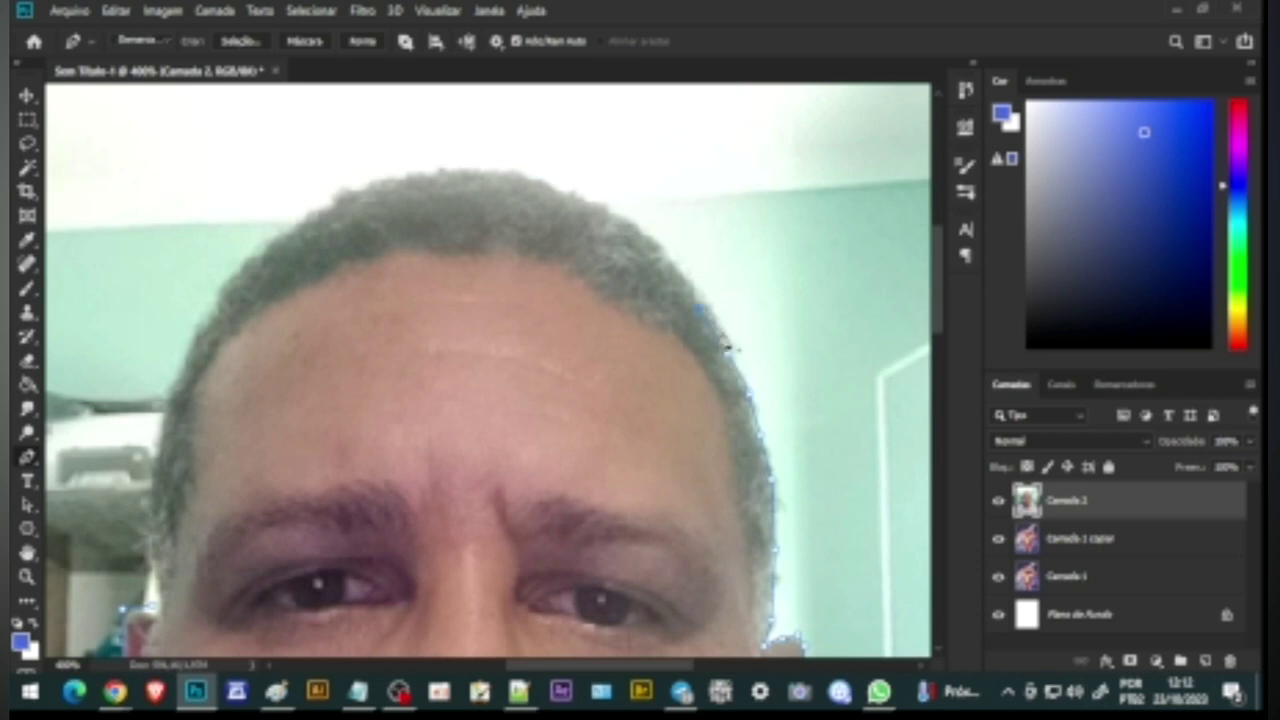
{"action": "left_click", "coordinate": [690, 276]}
{"action": "left_click", "coordinate": [583, 197]}
{"action": "left_click", "coordinate": [440, 170]}
{"action": "left_click", "coordinate": [382, 178]}
{"action": "left_click", "coordinate": [298, 216]}
{"action": "left_click", "coordinate": [231, 271]}
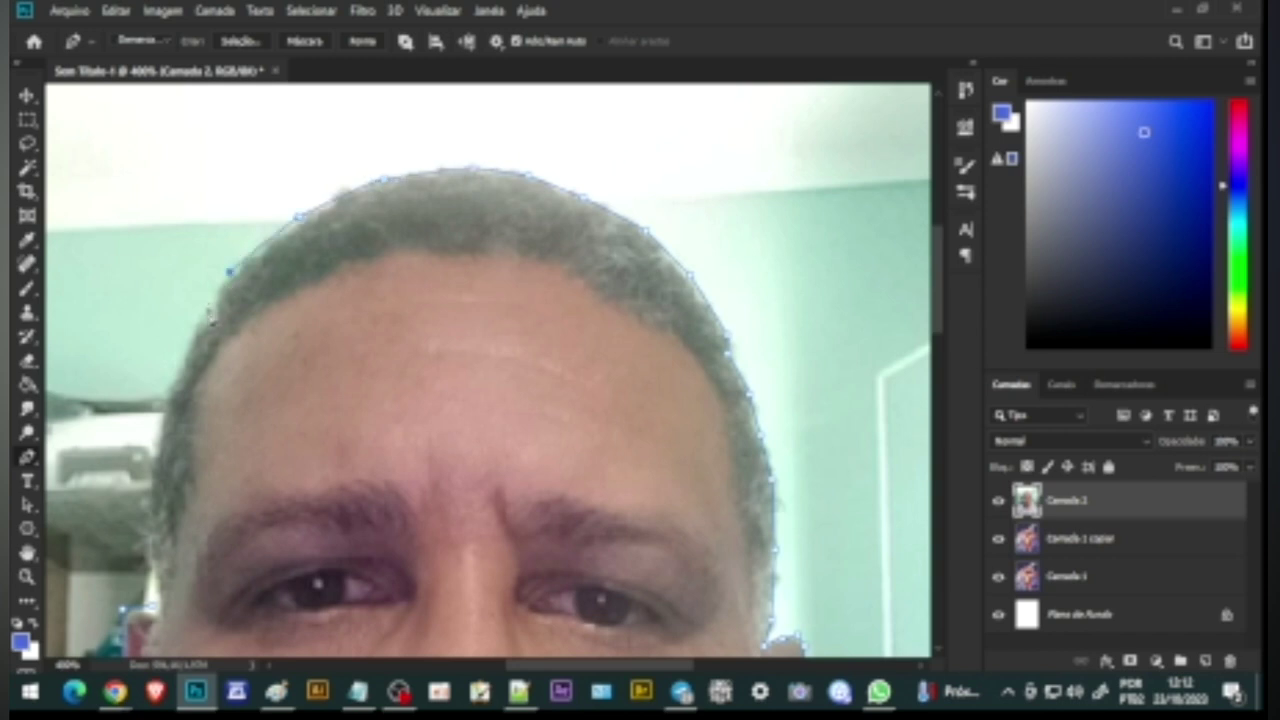
{"action": "left_click", "coordinate": [170, 378]}
{"action": "left_click", "coordinate": [155, 491]}
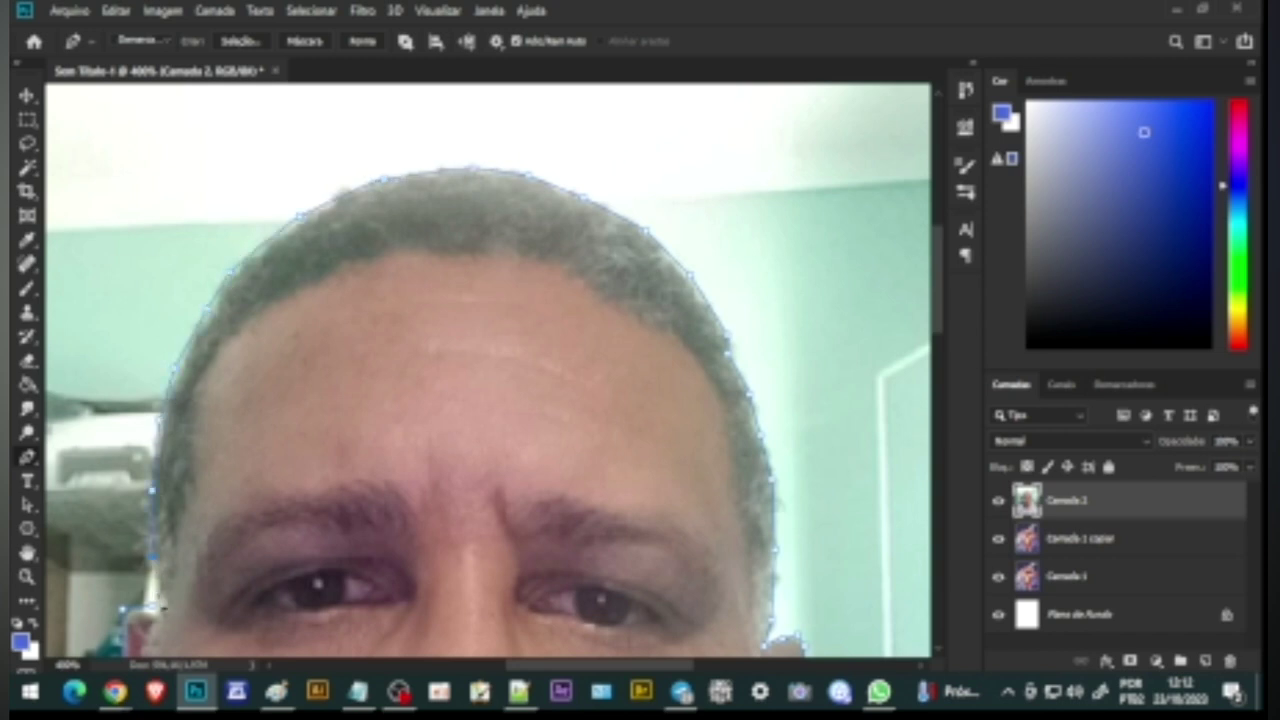
Step: Close the path around the head and use it to mask out the background of the portrait layer
{"action": "left_click", "coordinate": [160, 606]}
{"action": "right_click", "coordinate": [460, 428]}
{"action": "left_click", "coordinate": [545, 12]}
Step: Scale down the cut-out head and position it over the caricature's head, just above the shoulders
{"action": "key", "text": "ctrl+0"}
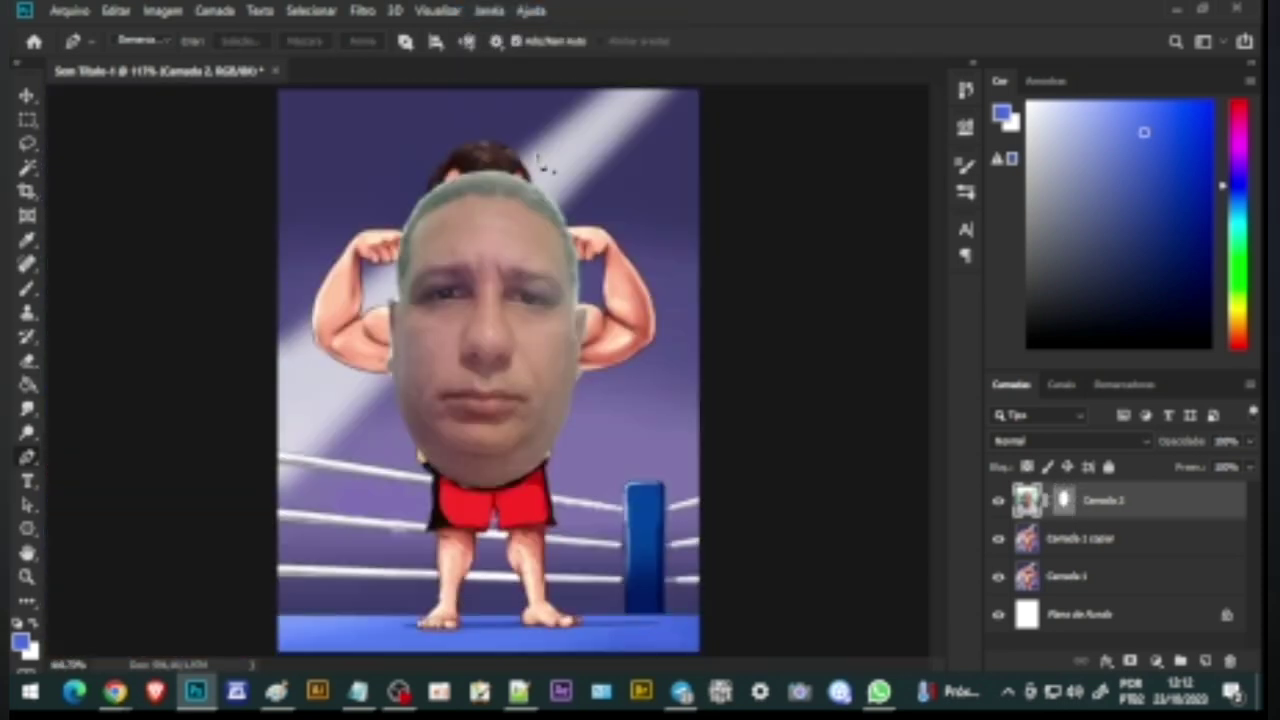
{"action": "key", "text": "ctrl+t"}
{"action": "left_click_drag", "start_coordinate": [692, 610], "coordinate": [560, 430]}
{"action": "left_click_drag", "start_coordinate": [470, 250], "coordinate": [548, 180]}
{"action": "key", "text": "Return"}
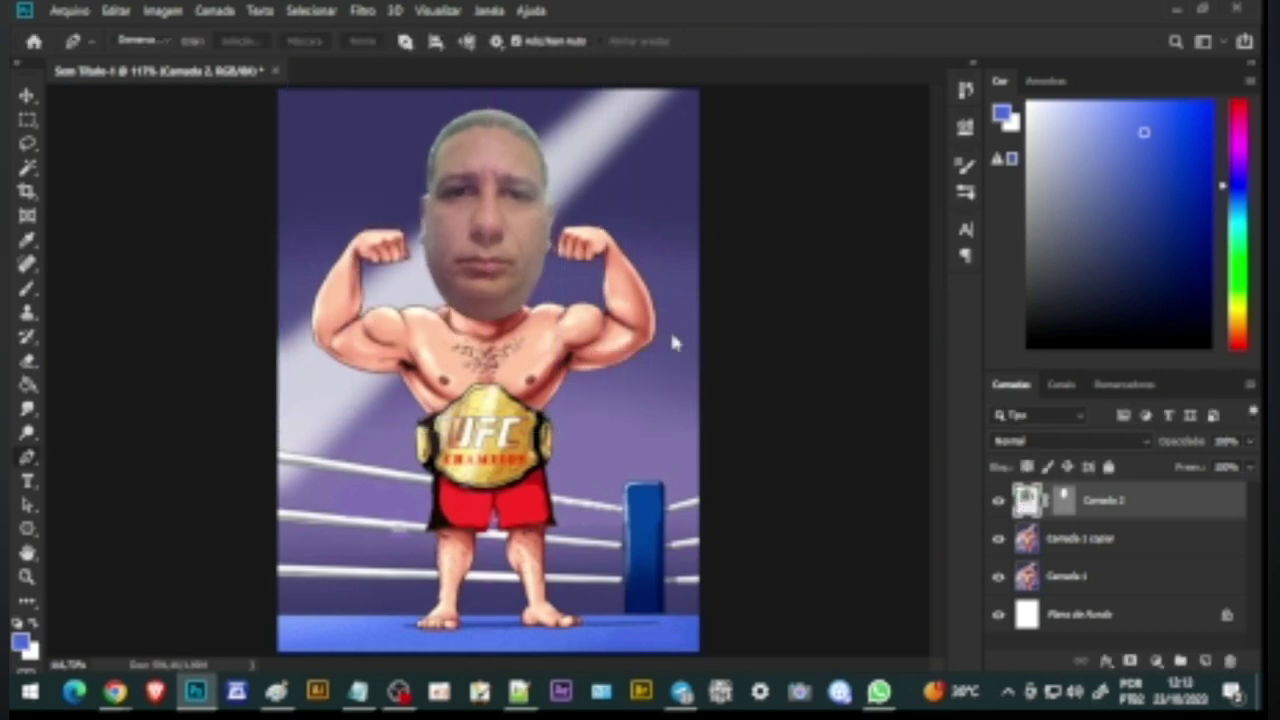
Step: Group the cut-out head layer with the retouched caricature copy and merge the group into a single layer
{"action": "left_click", "coordinate": [1025, 542], "text": "shift"}
{"action": "key", "text": "ctrl+g"}
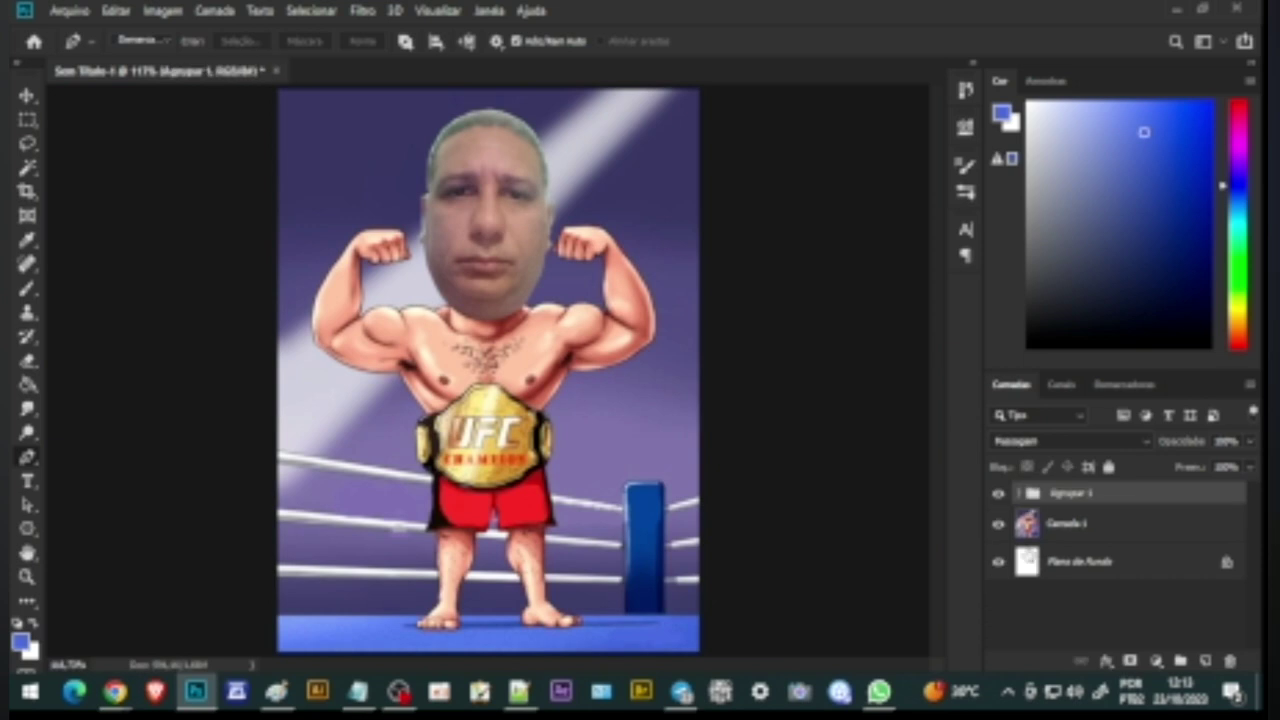
{"action": "key", "text": "ctrl+e"}
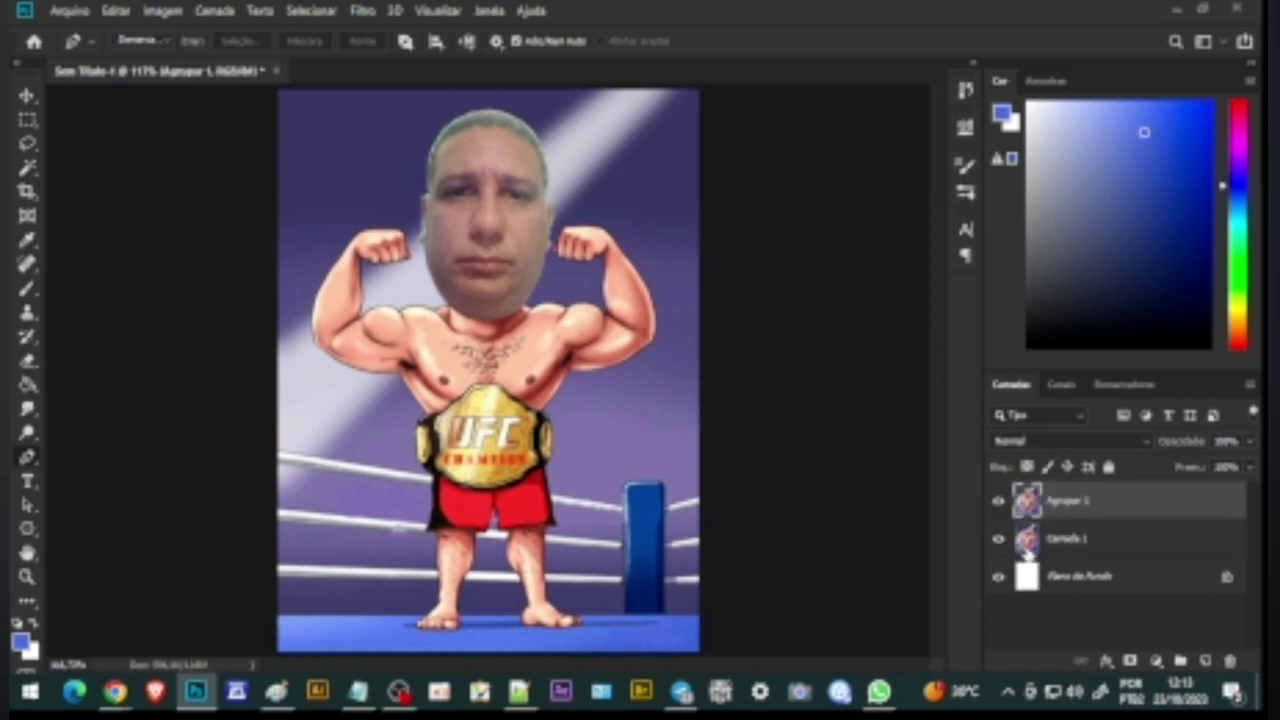
Step: Add a new empty layer above the merged image and set its blend mode to Cor (Color)
{"action": "left_click", "coordinate": [1204, 660]}
{"action": "left_click", "coordinate": [1090, 441]}
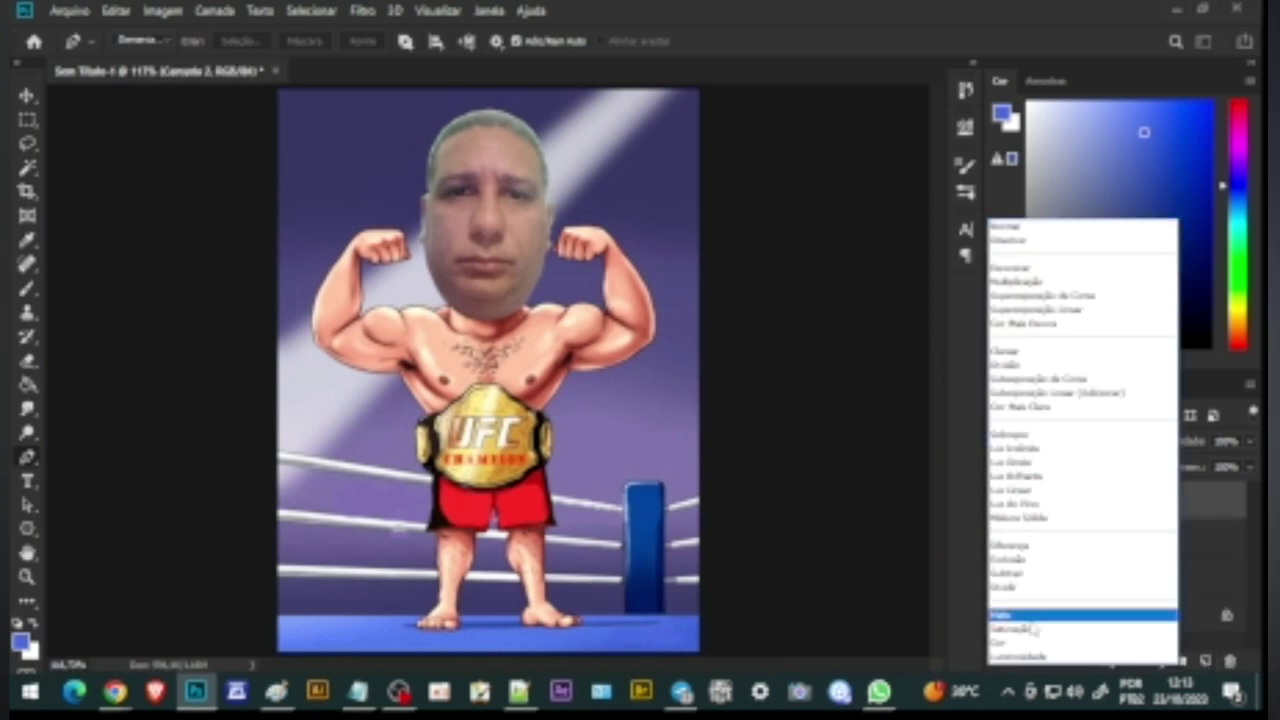
{"action": "left_click", "coordinate": [1020, 648]}
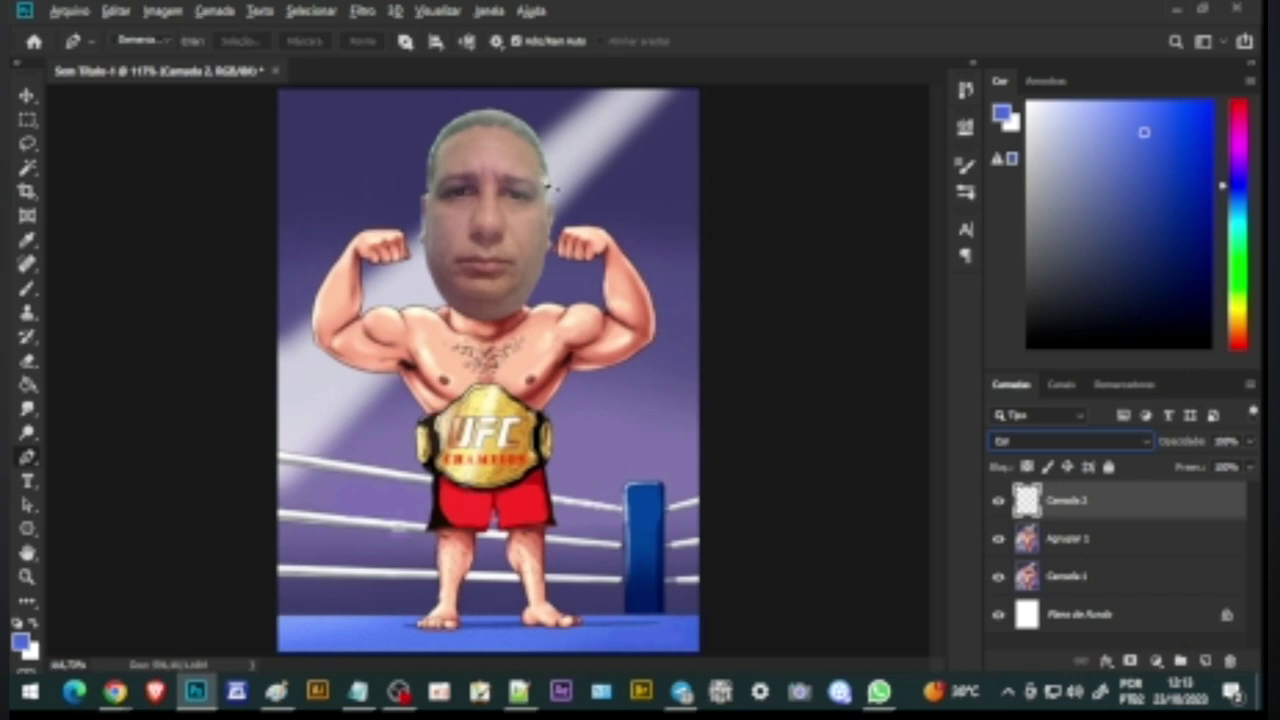
Step: Brush skin tone sampled from the forehead over the face, arms, torso and legs, and sample the background purple for edge retouching
{"action": "left_click", "coordinate": [28, 288]}
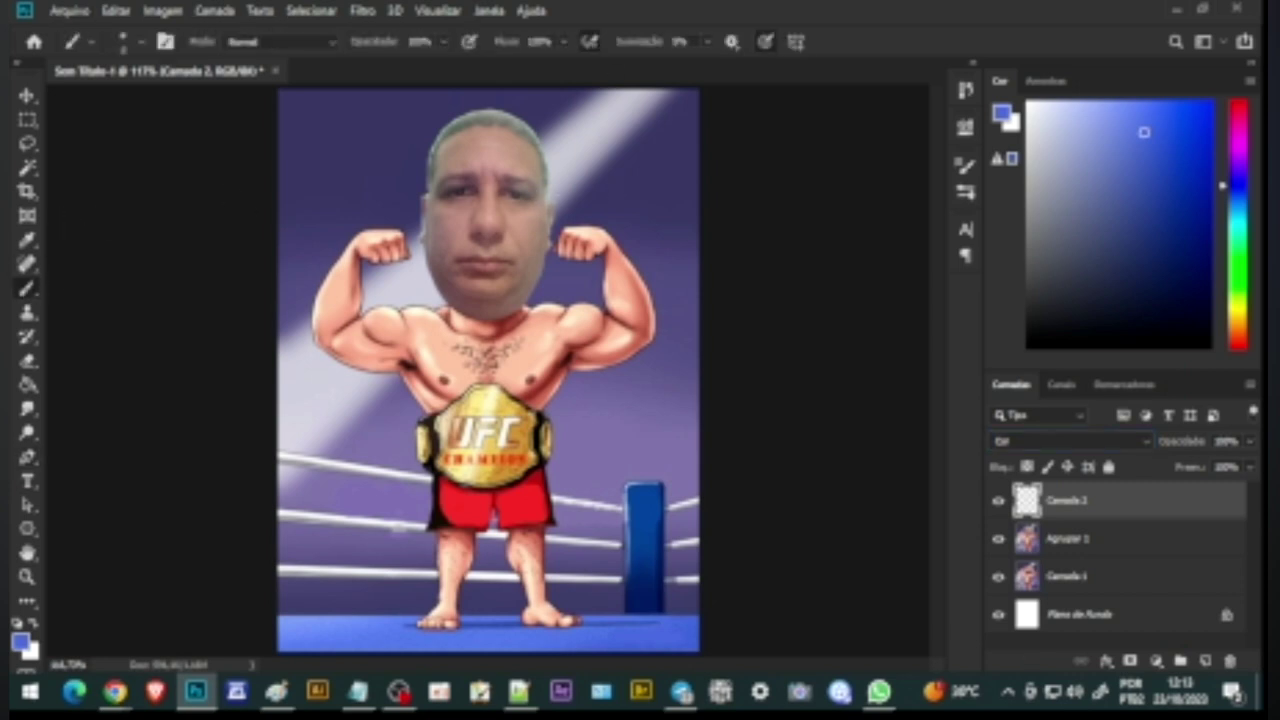
{"action": "left_click", "coordinate": [503, 188], "text": "alt"}
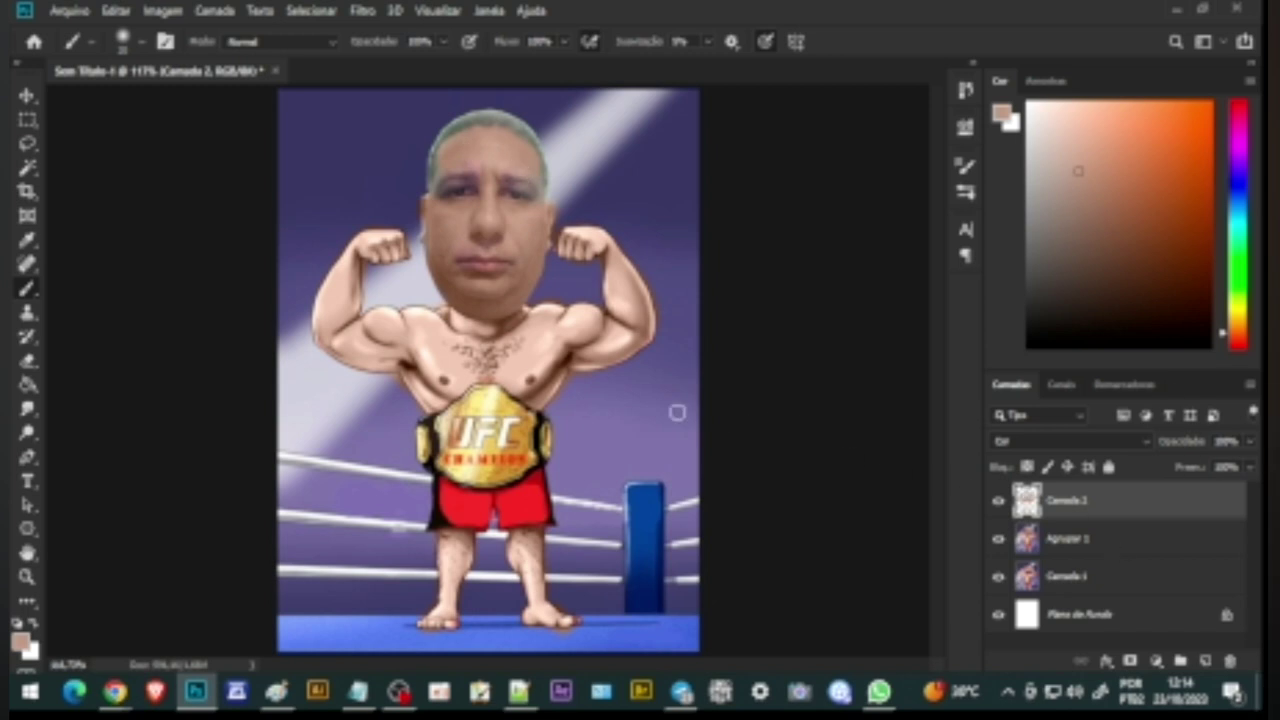
{"action": "left_click", "coordinate": [601, 410], "text": "alt"}
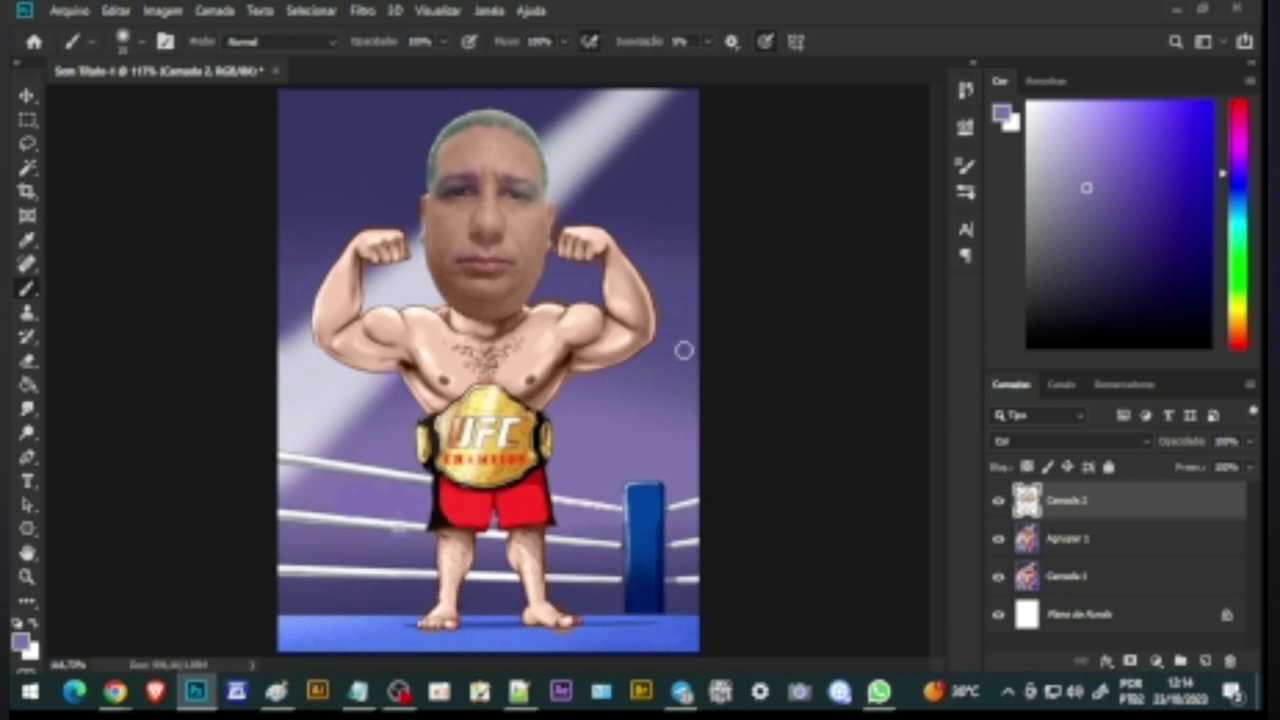
Step: Export the composite for web as a JPEG at maximum quality with its width set to 1080 px
{"action": "left_click", "coordinate": [66, 11]}
{"action": "mouse_move", "coordinate": [176, 264]}
{"action": "left_click", "coordinate": [330, 335]}
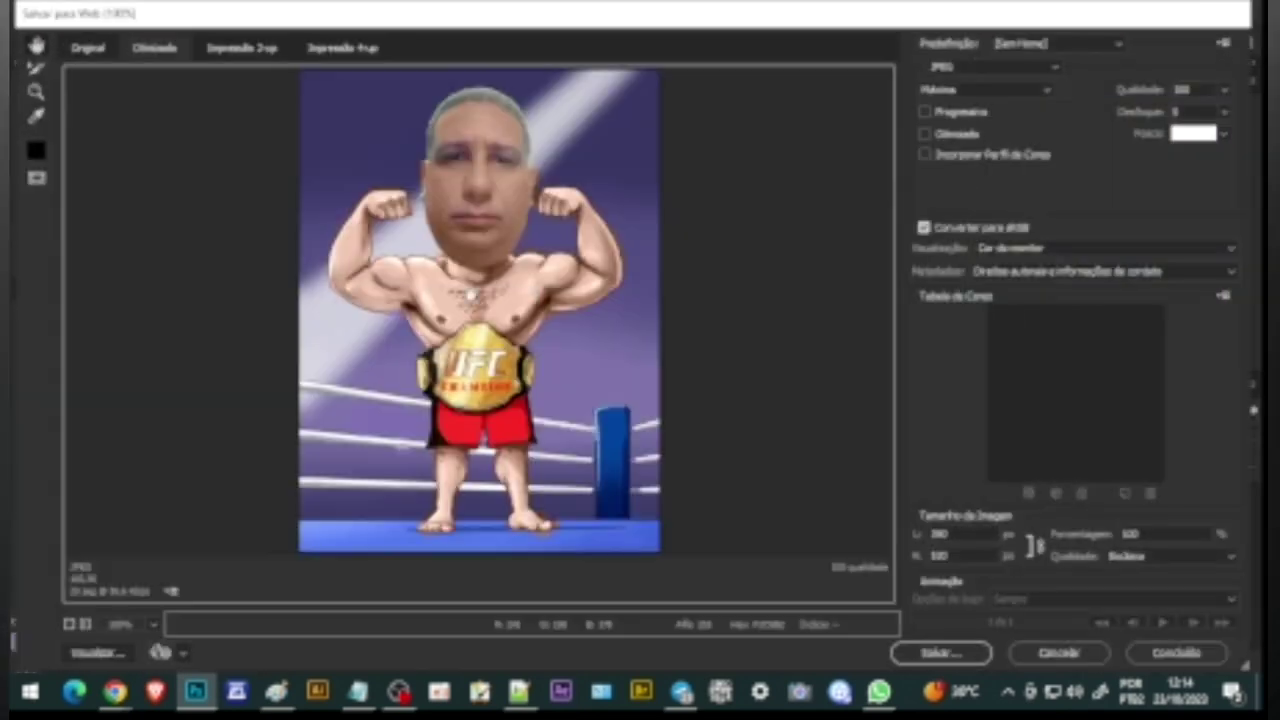
{"action": "double_click", "coordinate": [950, 533]}
{"action": "type", "text": "1080"}
{"action": "key", "text": "Return"}
Step: Save the exported JPEG in the Imagens folder as 7.jpg, overwriting the existing motorcycle caricature file
{"action": "left_click", "coordinate": [940, 652]}
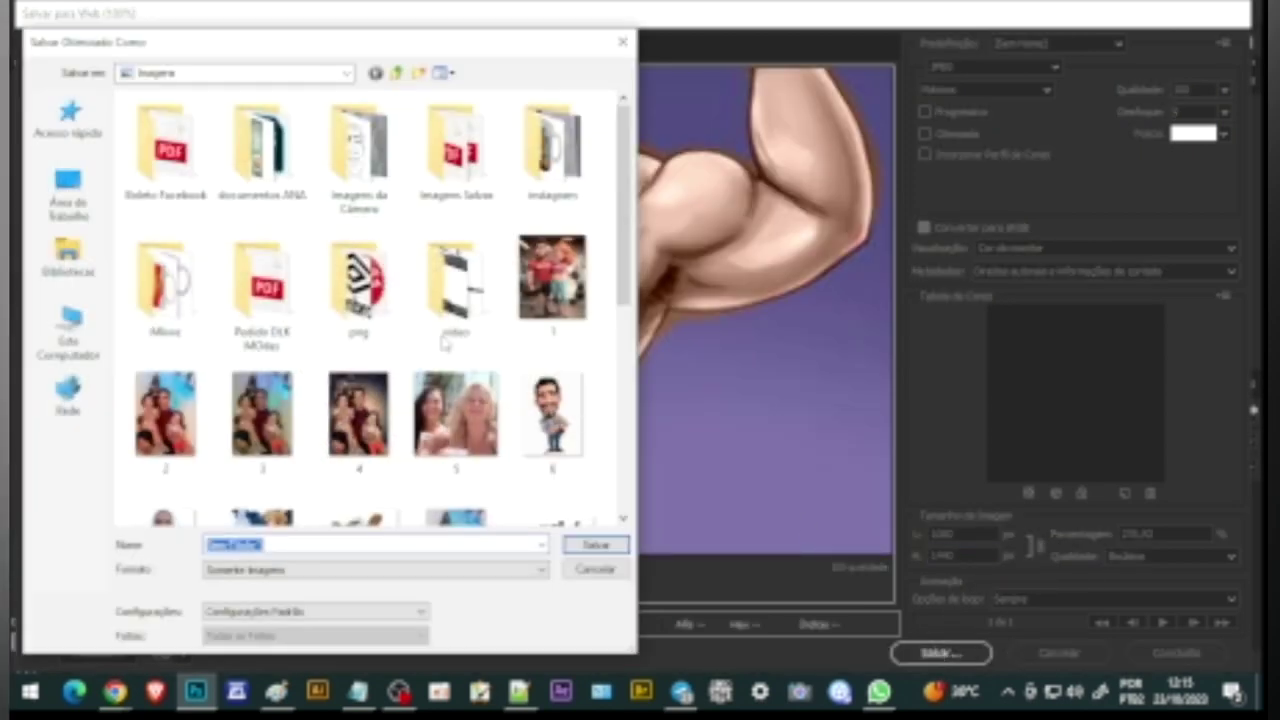
{"action": "scroll", "coordinate": [530, 370], "scroll_direction": "down", "scroll_amount": 2}
{"action": "left_click", "coordinate": [165, 350]}
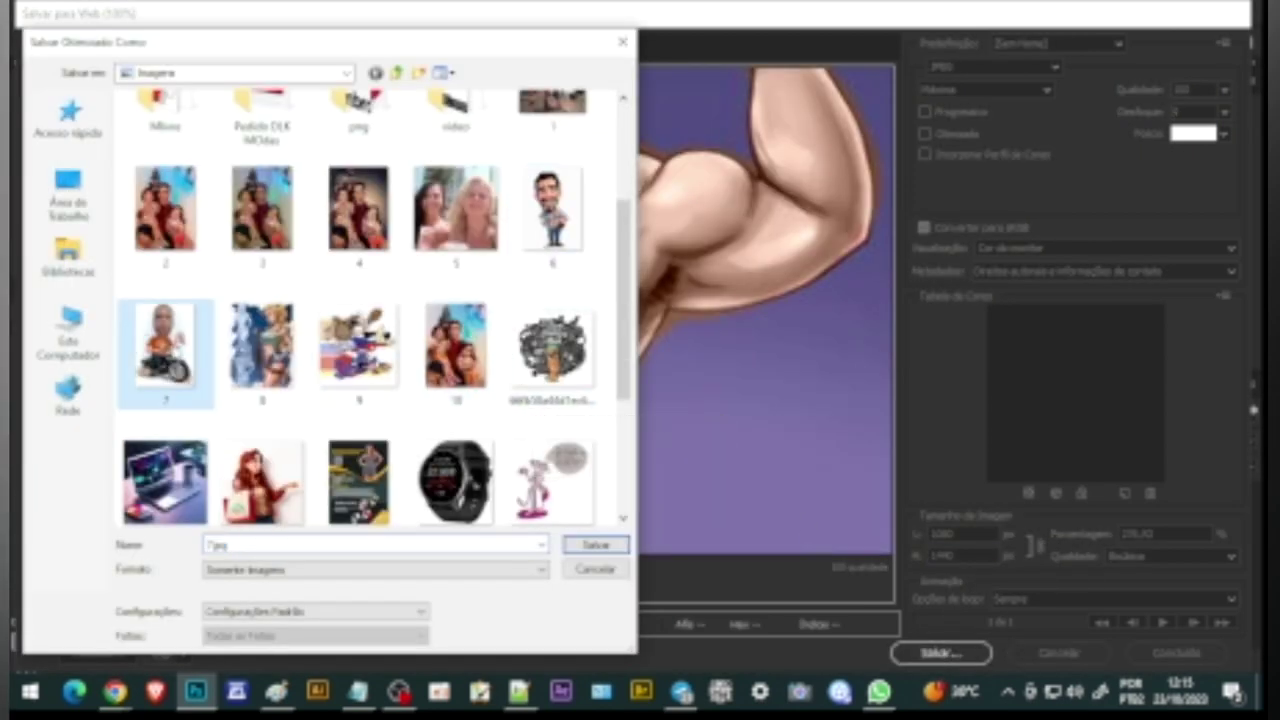
{"action": "left_click", "coordinate": [596, 546]}
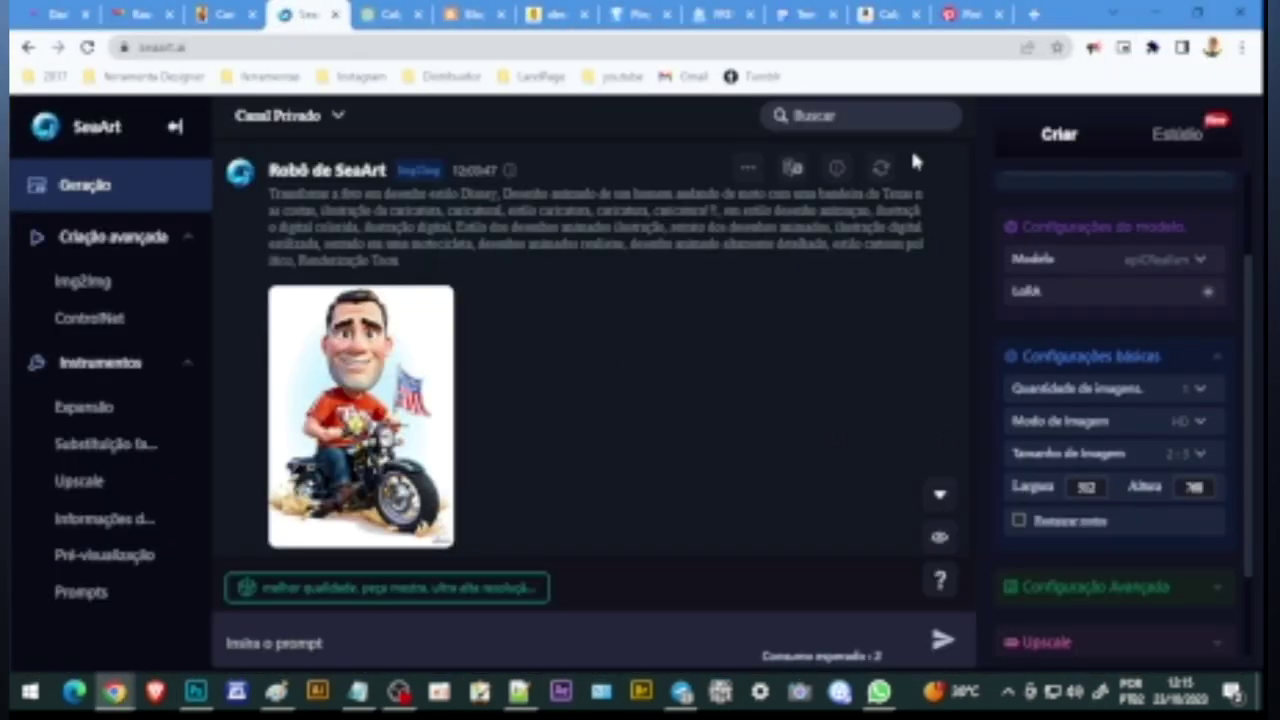
Step: Switch to SeaArt in the browser in full-screen mode and load image 7 from Imagens as the Img2Img source
{"action": "key", "text": "F11"}
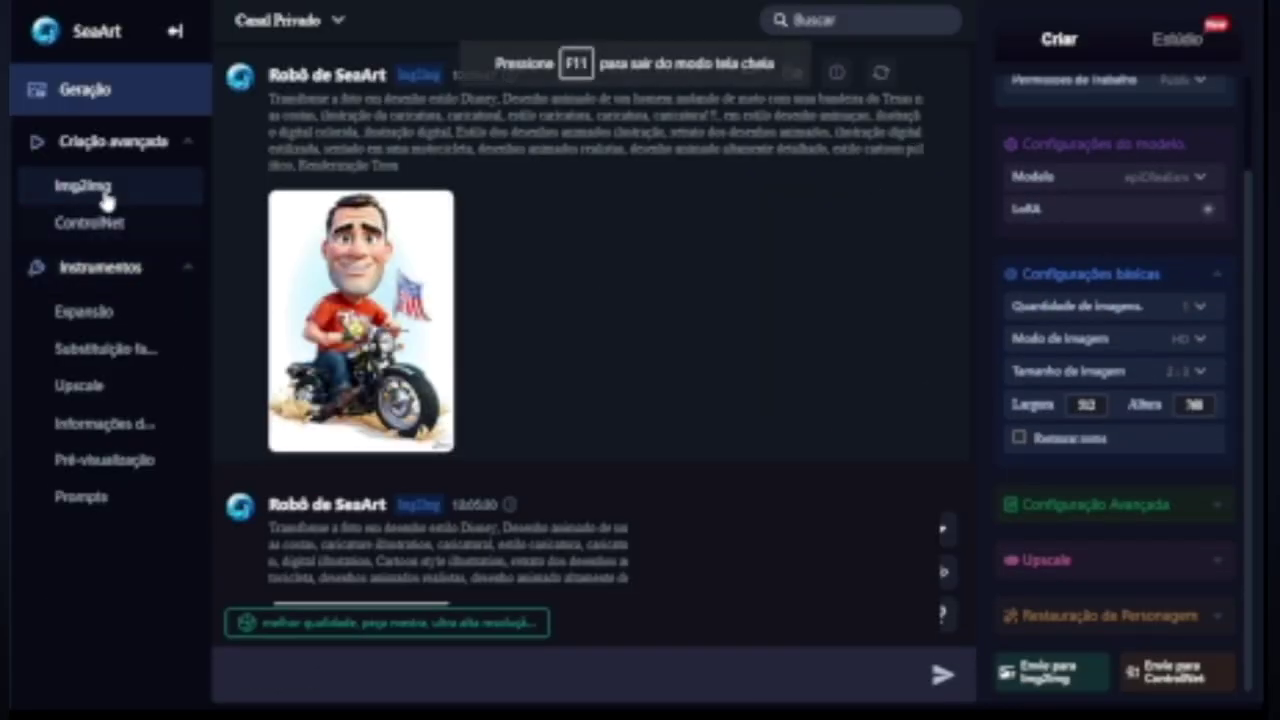
{"action": "left_click", "coordinate": [103, 194]}
{"action": "left_click", "coordinate": [590, 360]}
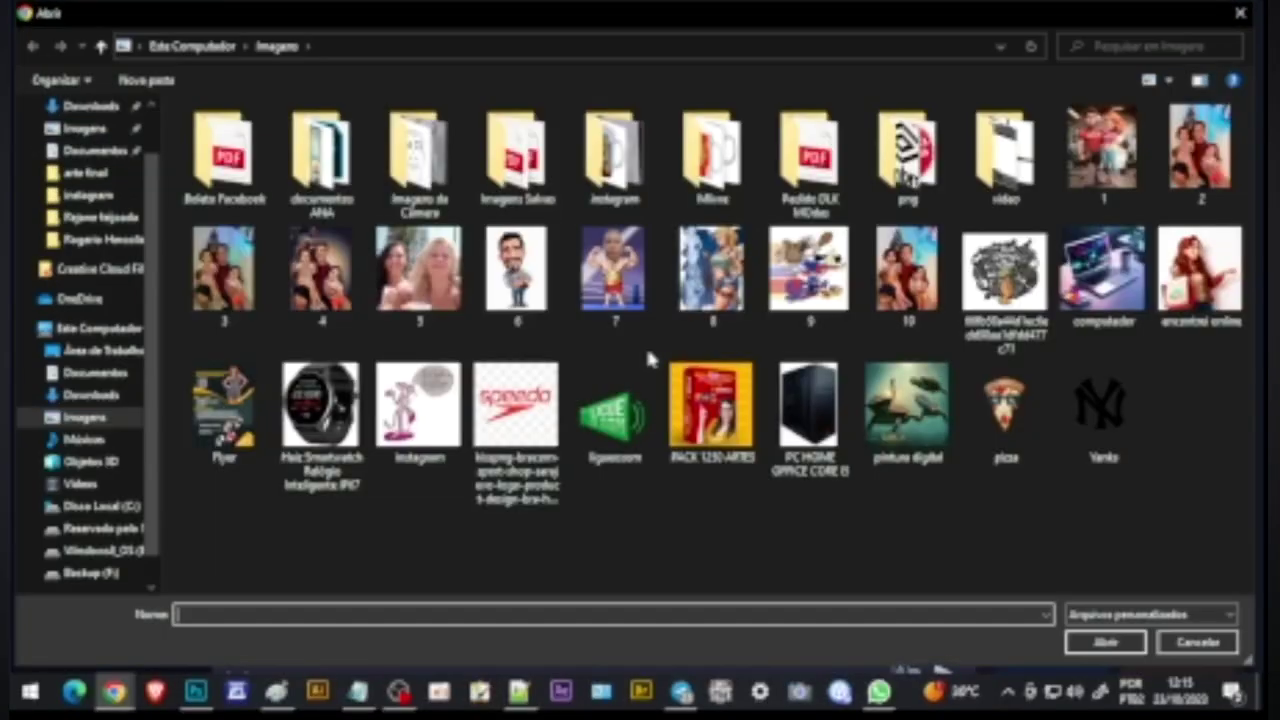
{"action": "left_click", "coordinate": [614, 280]}
{"action": "left_click", "coordinate": [1105, 642]}
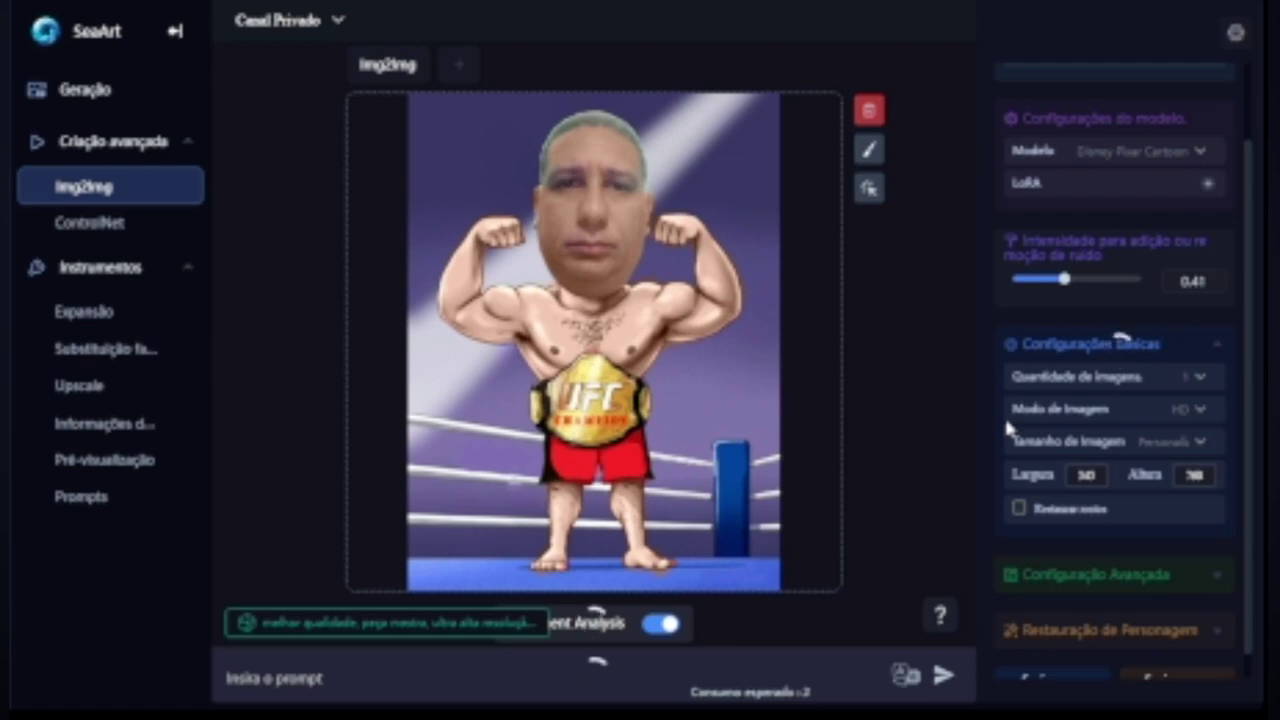
Step: Remove the John Cena LoRA and choose Disney Pixar Cartoon type B as the generation model
{"action": "left_click", "coordinate": [1208, 184]}
{"action": "left_click", "coordinate": [1103, 72]}
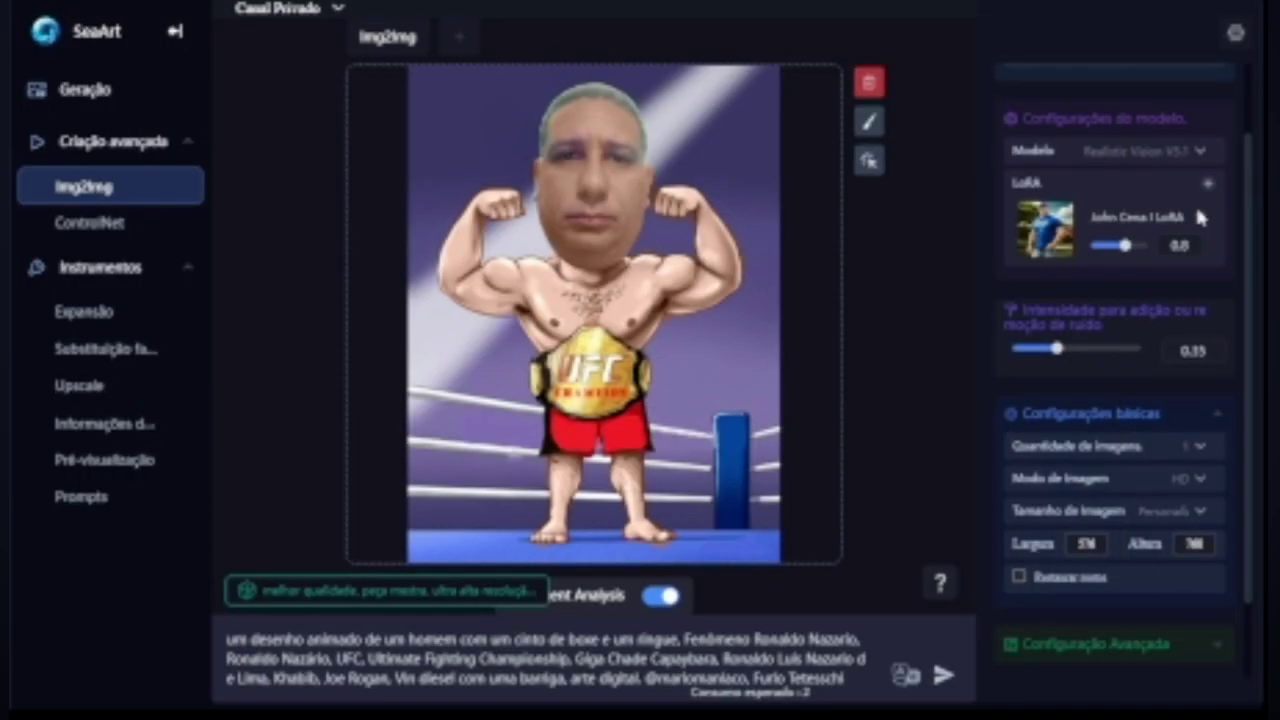
{"action": "left_click", "coordinate": [1200, 217]}
{"action": "left_click", "coordinate": [1162, 152]}
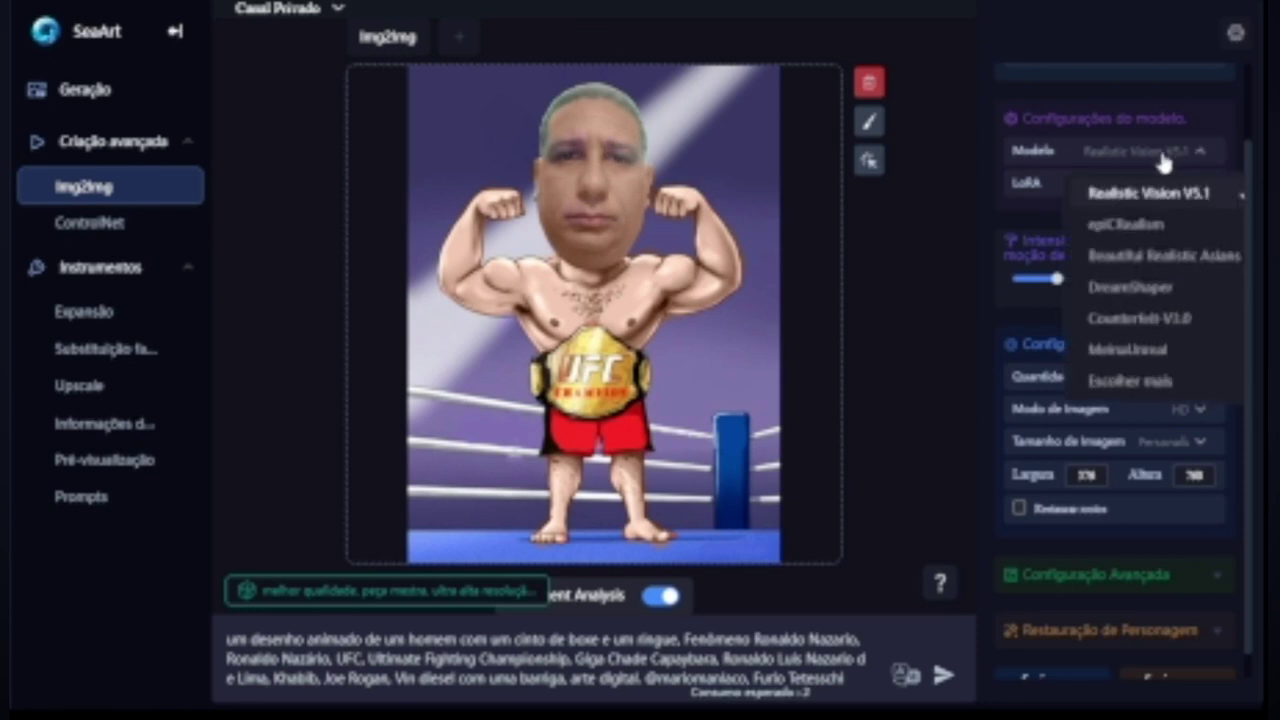
{"action": "left_click", "coordinate": [1153, 384]}
{"action": "left_click", "coordinate": [266, 251]}
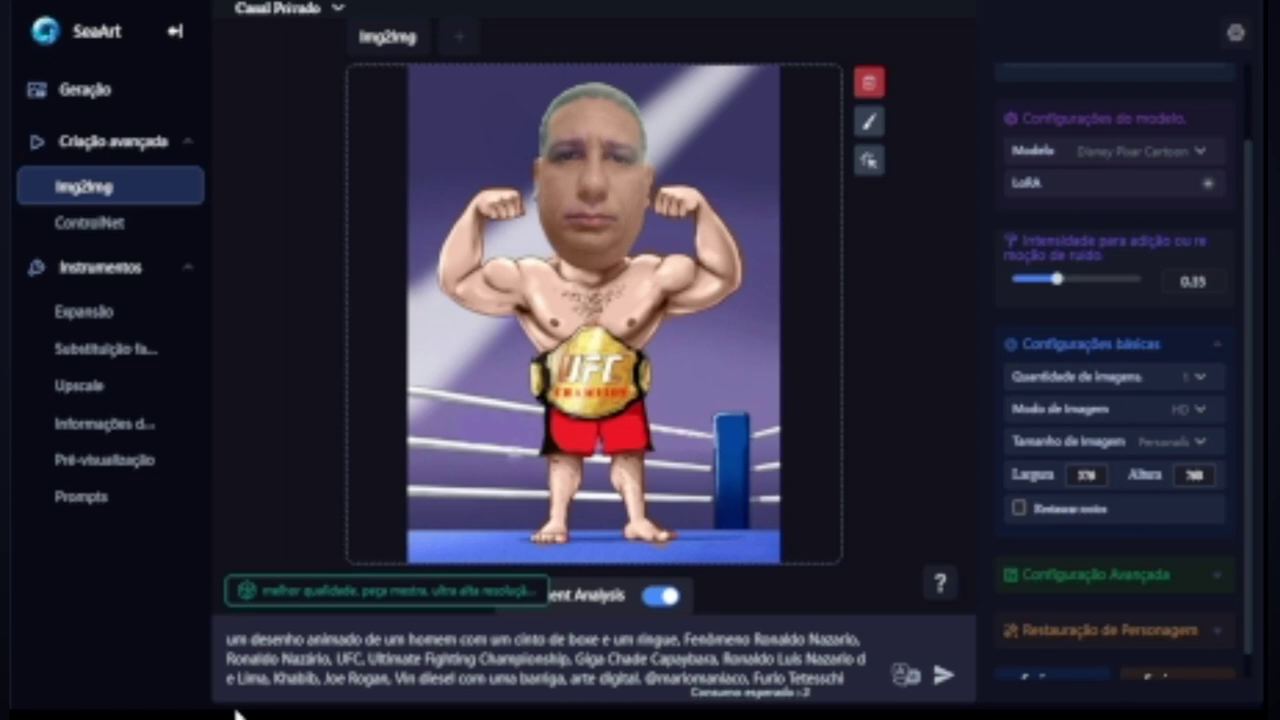
Step: Insert "Transforme a foto em desenho estilo Disney," from the Notepad note at the start of the SeaArt prompt
{"action": "key", "text": "alt+Tab"}
{"action": "key", "text": "alt+Tab"}
{"action": "key", "text": "alt+Tab"}
{"action": "key", "text": "alt+Tab"}
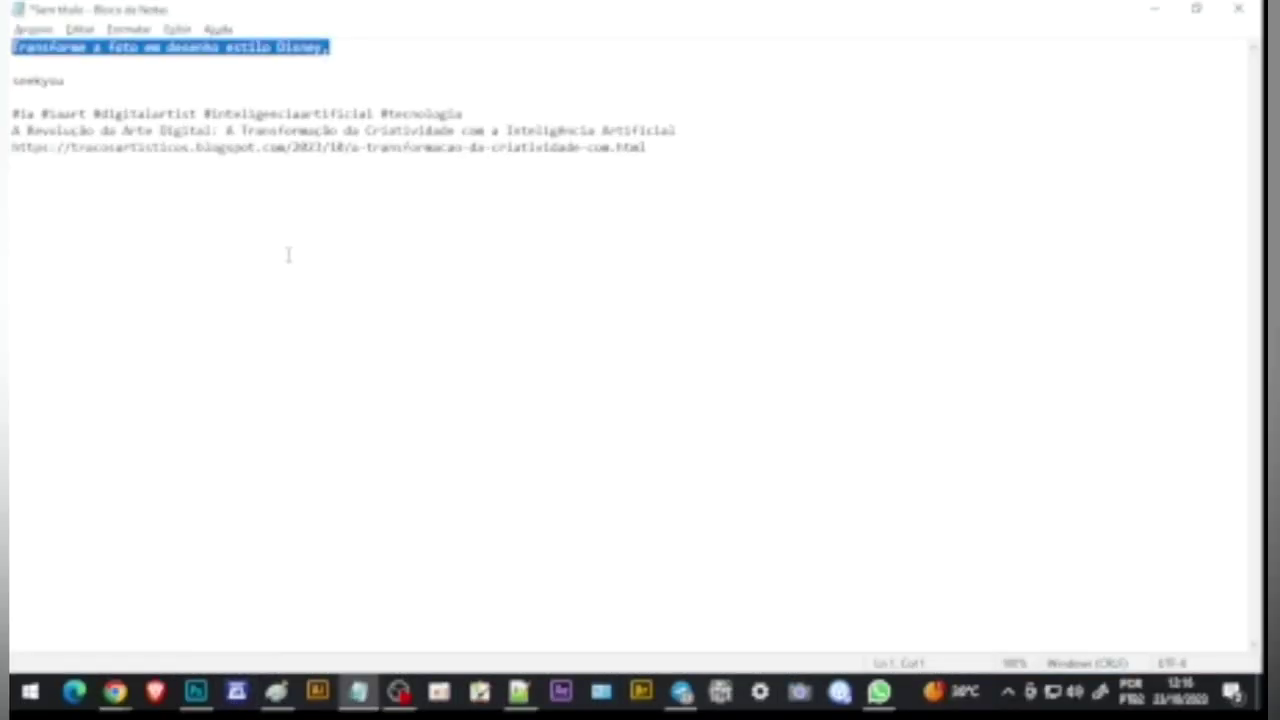
{"action": "key", "text": "alt+Tab"}
{"action": "left_click", "coordinate": [226, 638]}
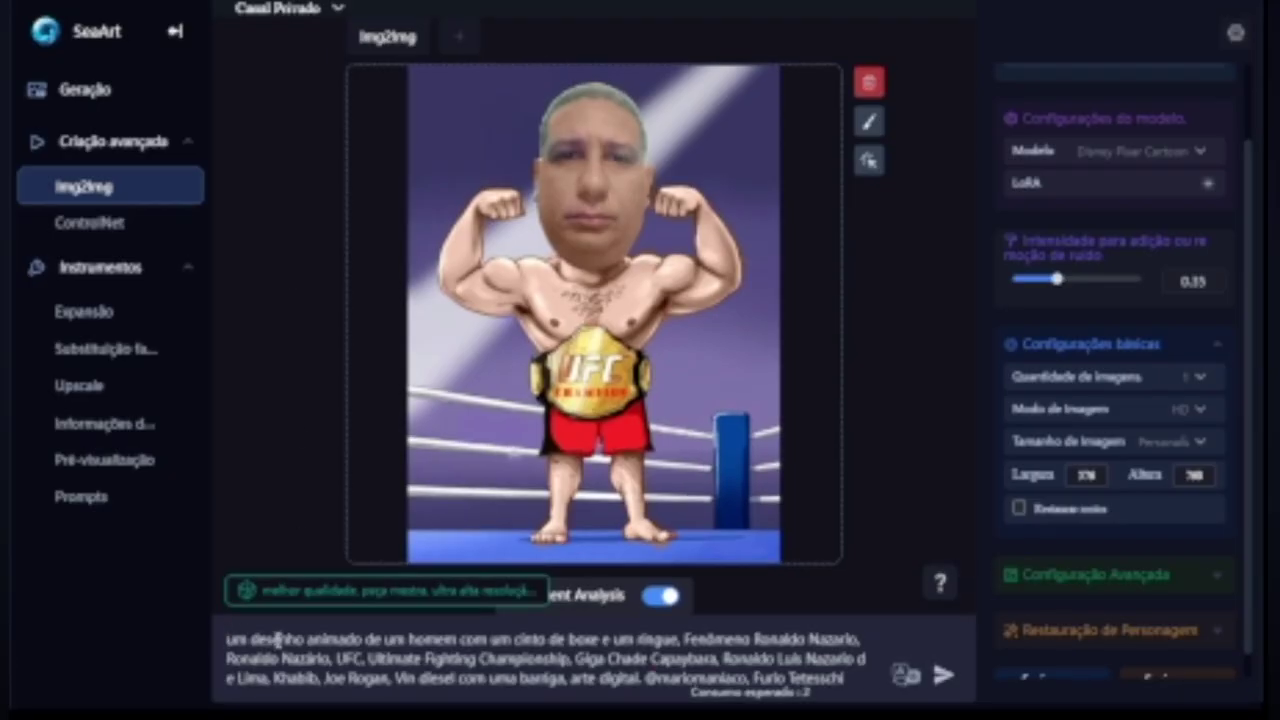
{"action": "type", "text": "Transforme a foto em desenho estilo Disney,"}
{"action": "type", "text": ","}
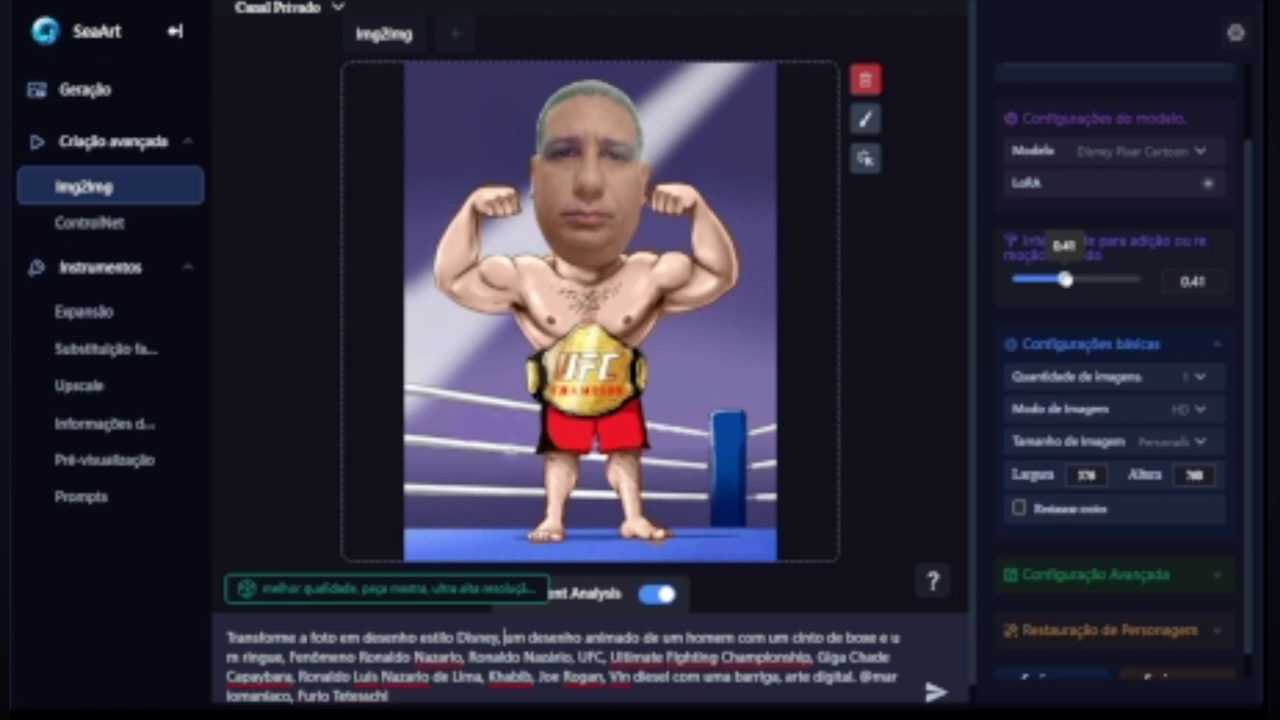
Step: Generate the image with a noise intensity of 0.41, view the result enlarged and close the preview
{"action": "left_click", "coordinate": [935, 692]}
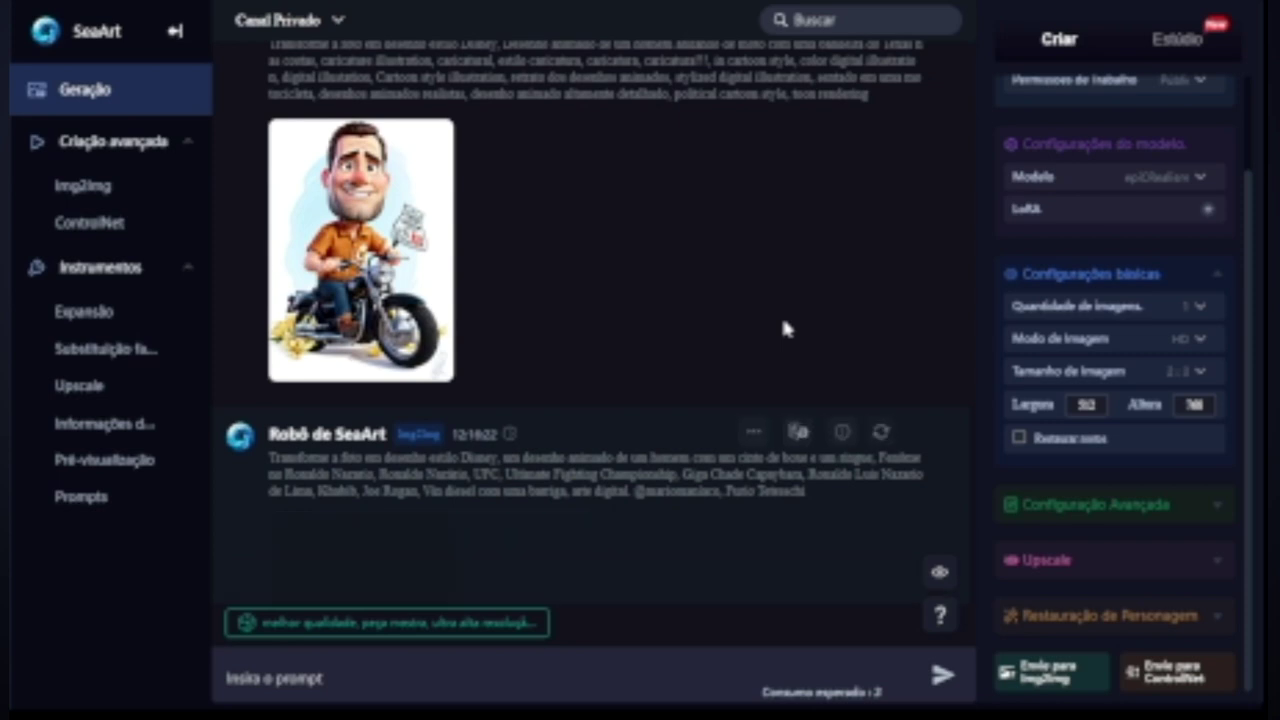
{"action": "left_click", "coordinate": [362, 413]}
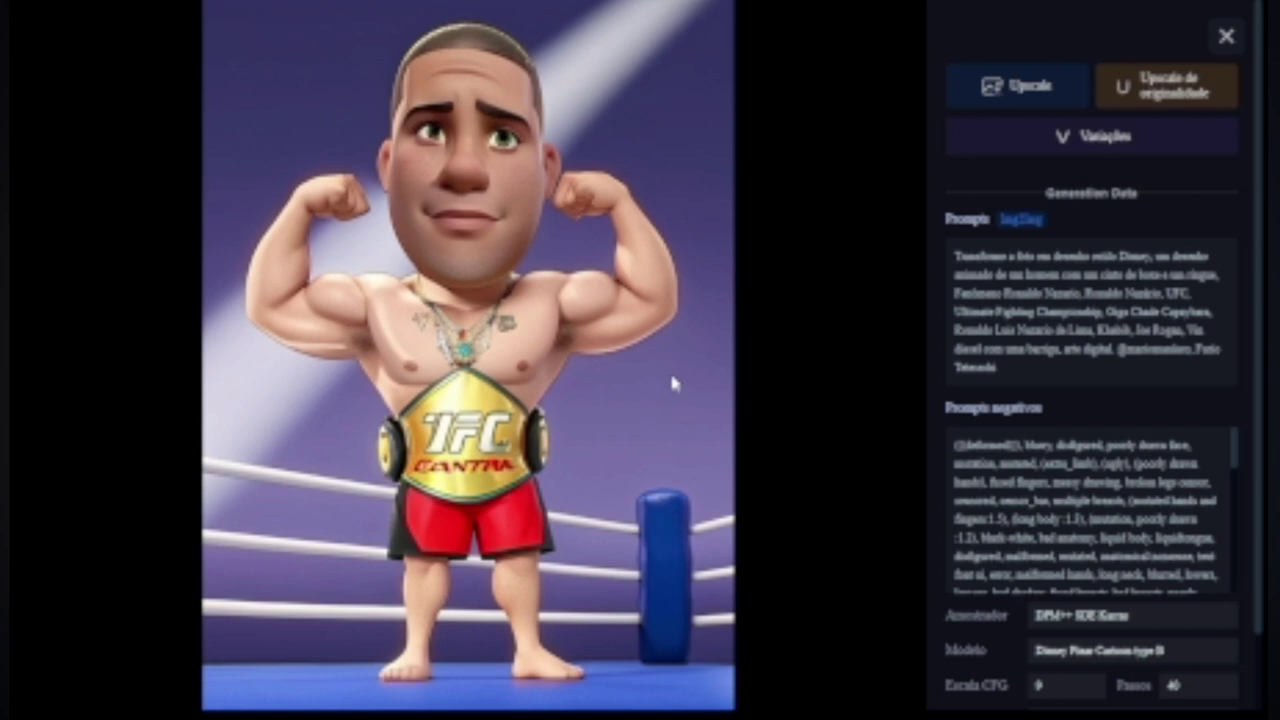
{"action": "left_click", "coordinate": [1227, 38]}
Step: Reopen the Img2Img setup from the result, set the noise intensity to 0.51, generate again and enlarge the new image
{"action": "left_click", "coordinate": [885, 205]}
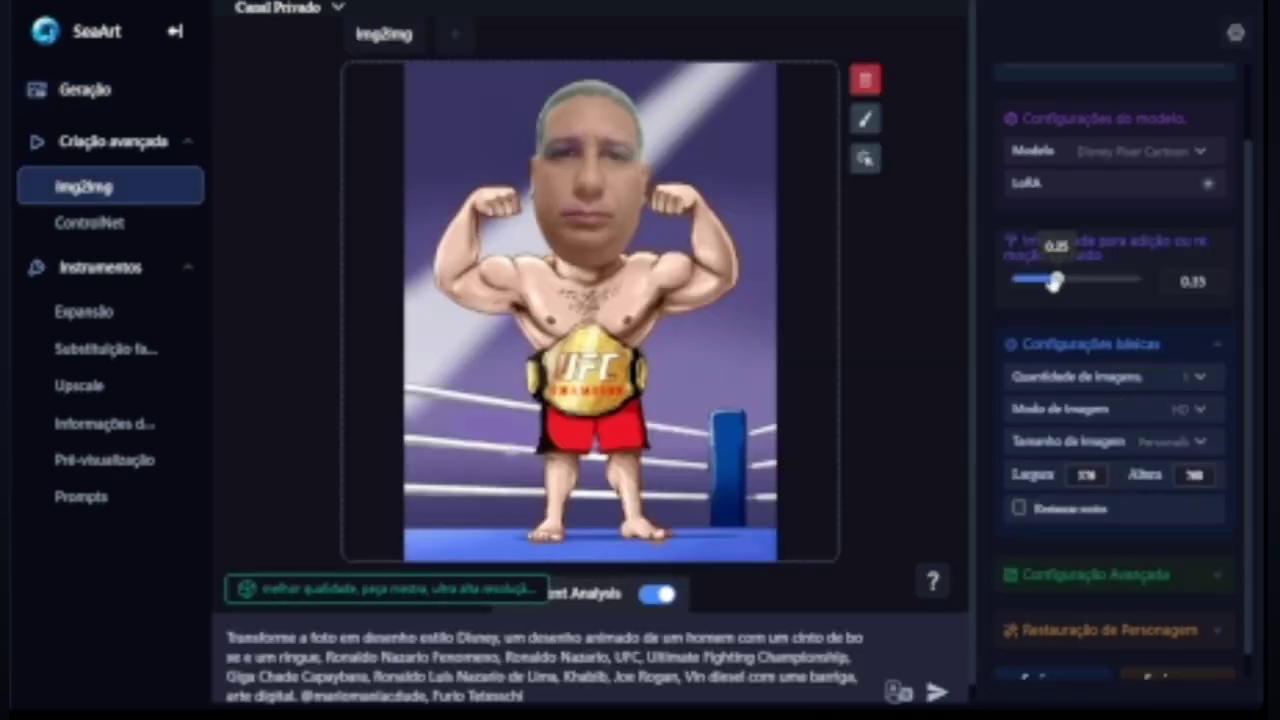
{"action": "left_click_drag", "start_coordinate": [1054, 283], "coordinate": [1077, 280]}
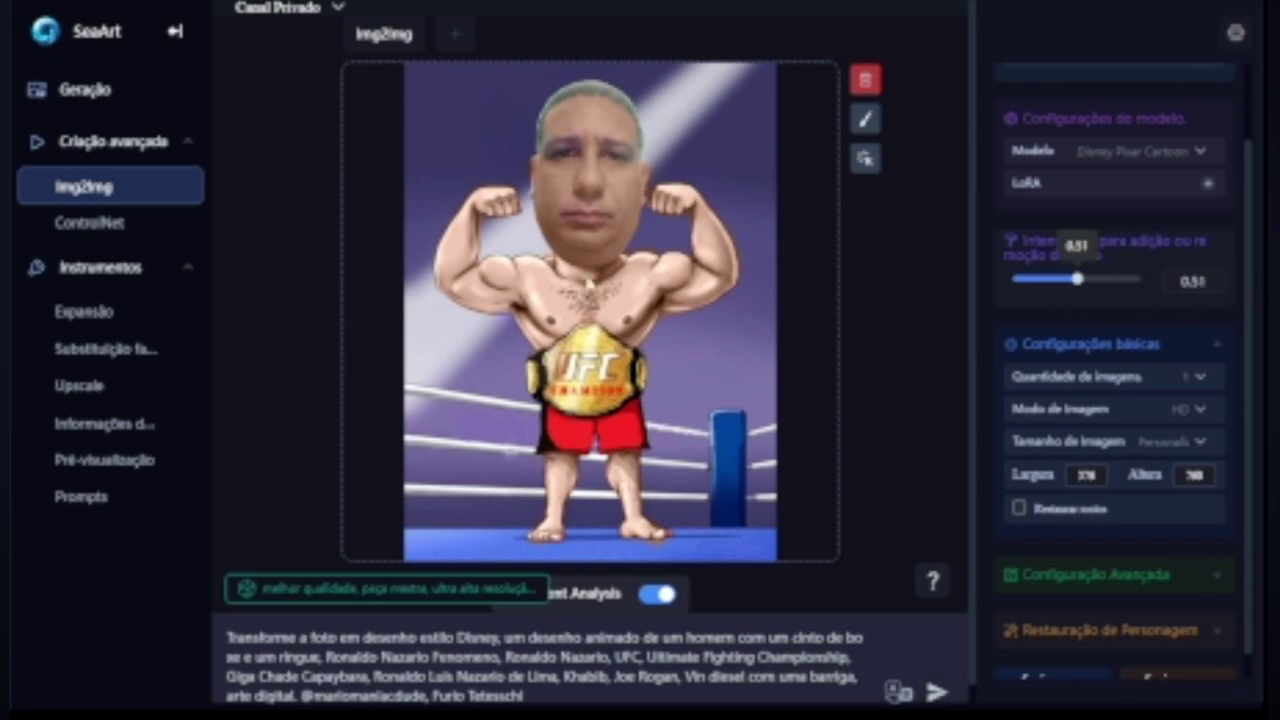
{"action": "left_click", "coordinate": [937, 692]}
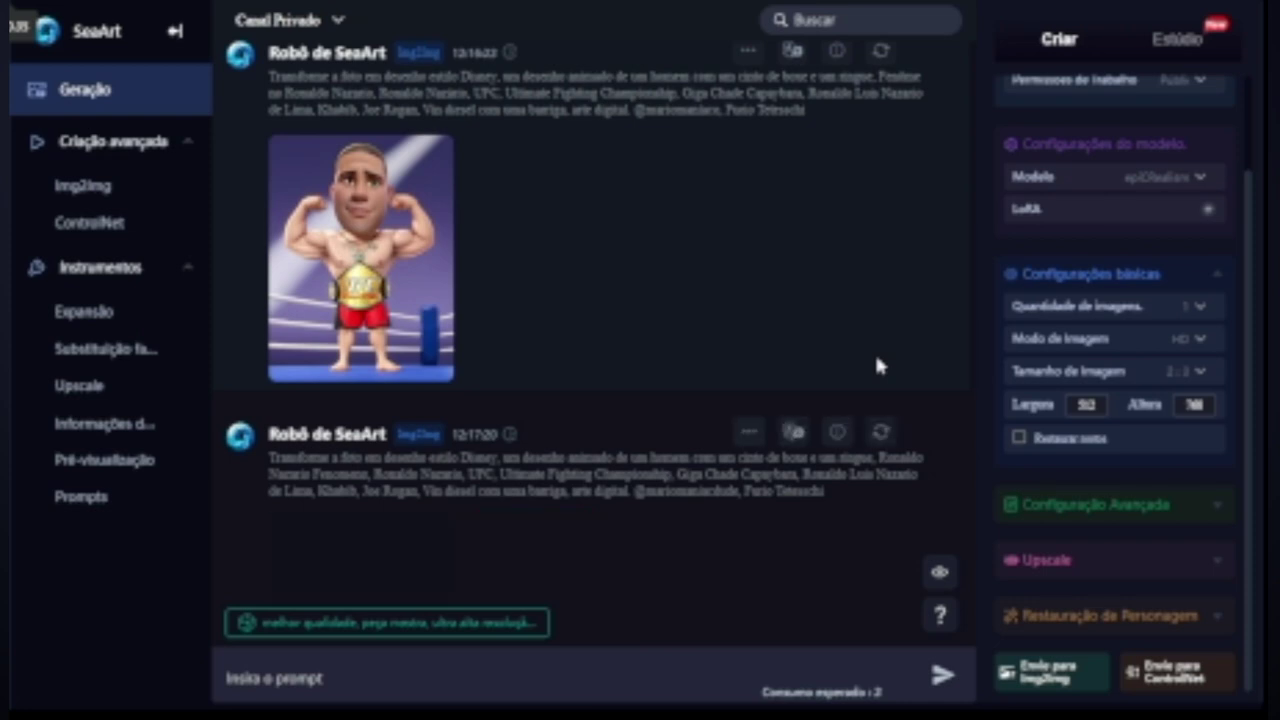
{"action": "left_click", "coordinate": [430, 380]}
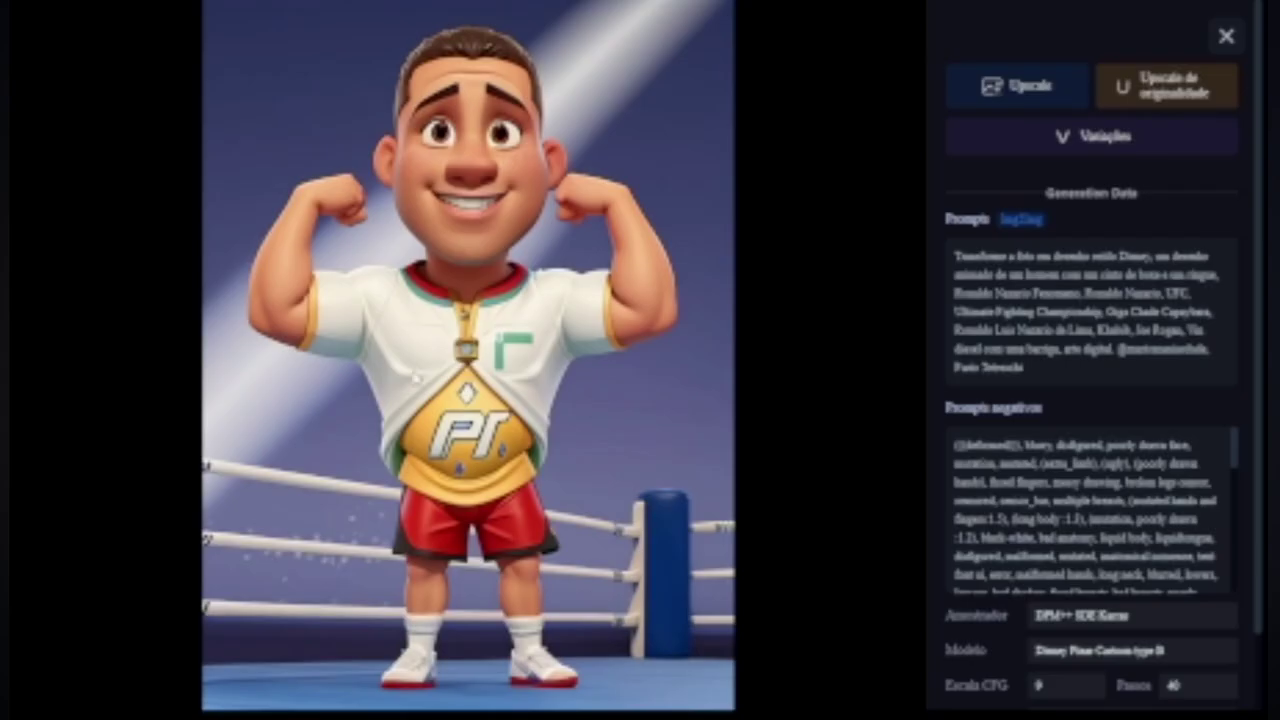